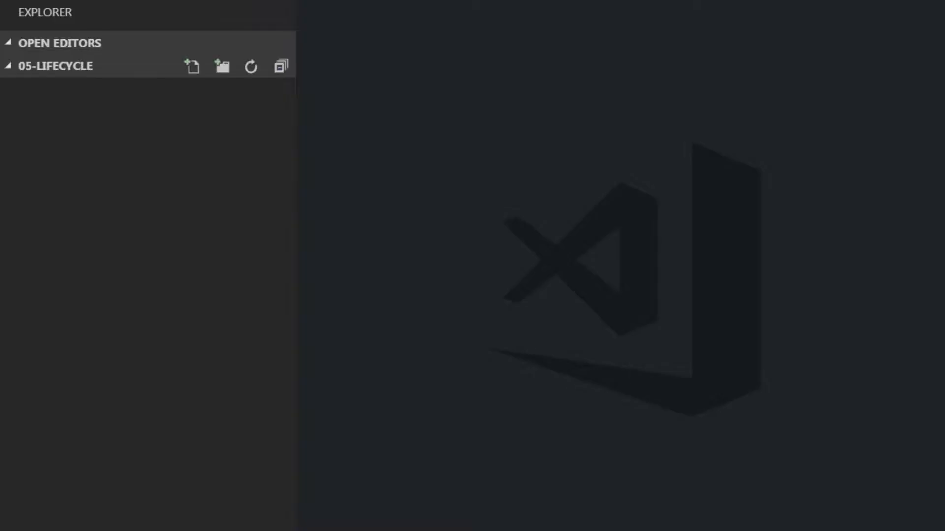
Create index.html with the basic html and head skeleton
{"action": "left_click", "coordinate": [191, 66]}
{"action": "type", "text": "index.html"}
{"action": "key", "text": "Return"}
{"action": "type", "text": "<ht"}
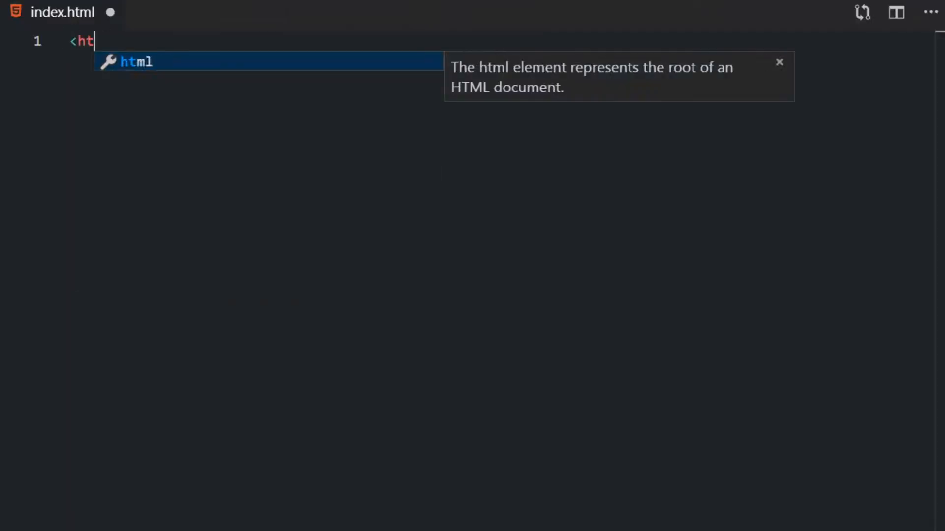
{"action": "key", "text": "Return"}
{"action": "key", "text": "Return"}
{"action": "type", "text": "<head"}
{"action": "key", "text": "Return"}
{"action": "key", "text": "Return"}
{"action": "type", "text": "<title>React Tutorial - "}
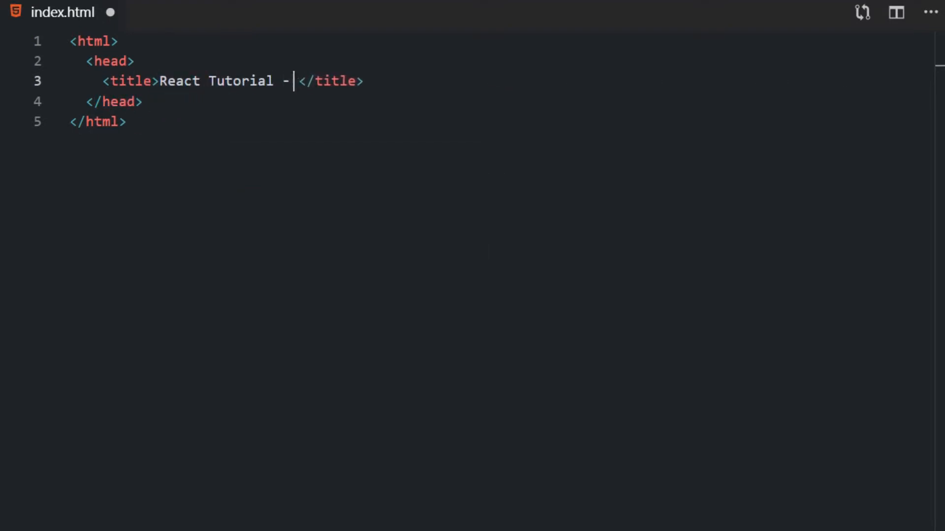
{"action": "type", "text": "Life Cycle"}
Add unpkg script tags for React, ReactDOM and Babel in the head
{"action": "key", "text": "Down"}
{"action": "key", "text": "Up"}
{"action": "key", "text": "Return"}
{"action": "key", "text": "Return"}
{"action": "type", "text": "<script src"}
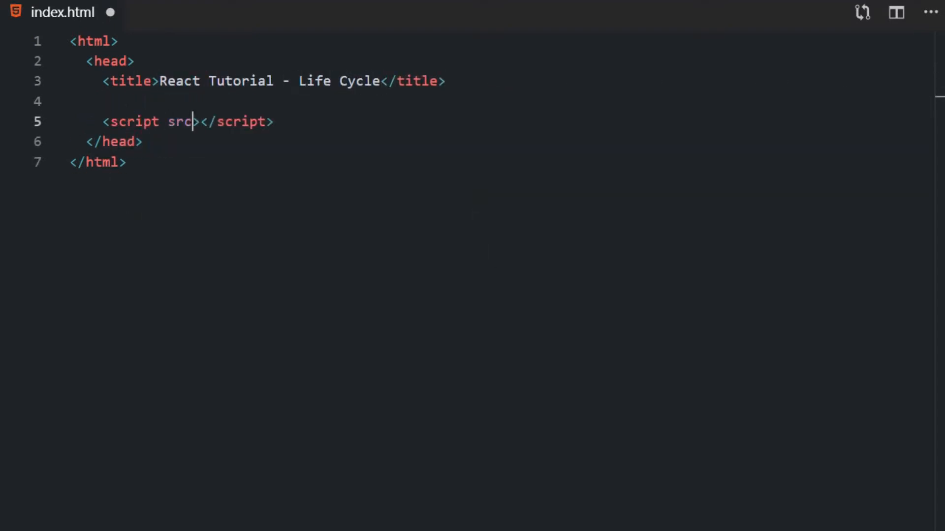
{"action": "type", "text": "=\"https://unpkg.com/react@16/umd/react.development.js"}
{"action": "key", "text": "End"}
{"action": "key", "text": "Return"}
{"action": "type", "text": "<script src=\"https://unp"}
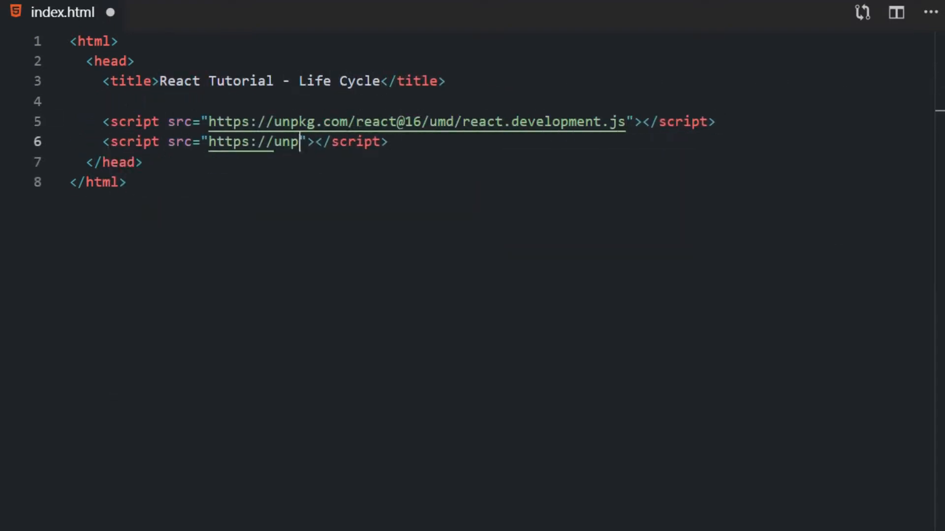
{"action": "type", "text": "kg.com/react-dom@16/umd/react-dom.development.js"}
{"action": "key", "text": "End"}
{"action": "key", "text": "Return"}
{"action": "type", "text": "<script src=>\"https://unpkg.com/@babel"}
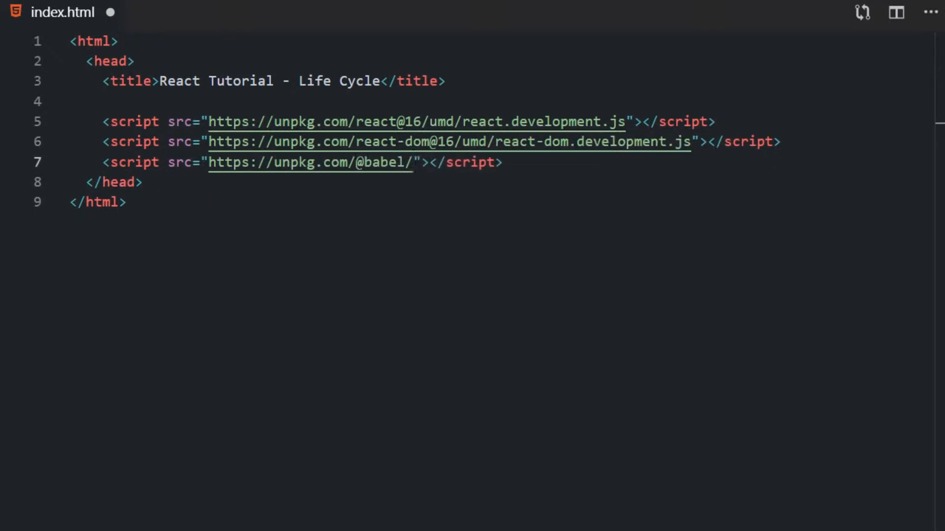
{"action": "type", "text": "/standalone/babel.min.js"}
{"action": "key", "text": "End"}
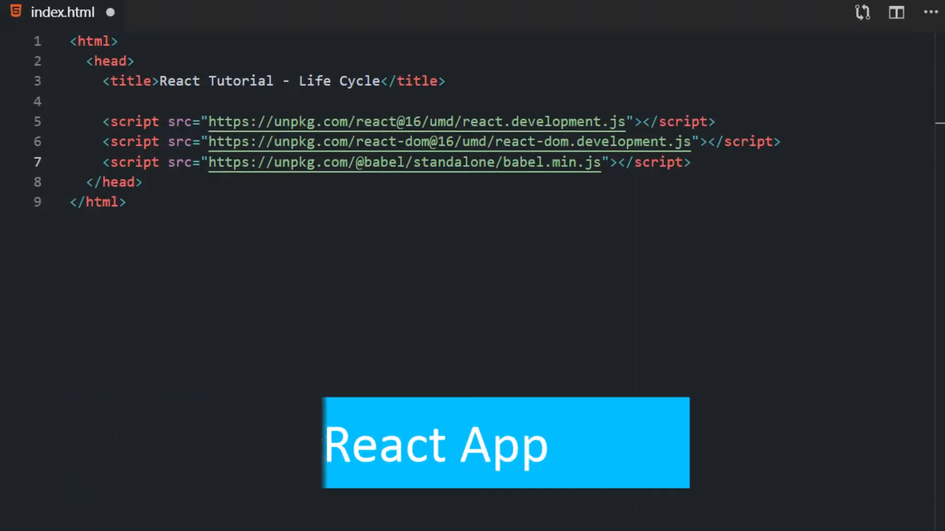
Add the body with a root div and save index.html
{"action": "key", "text": "Down"}
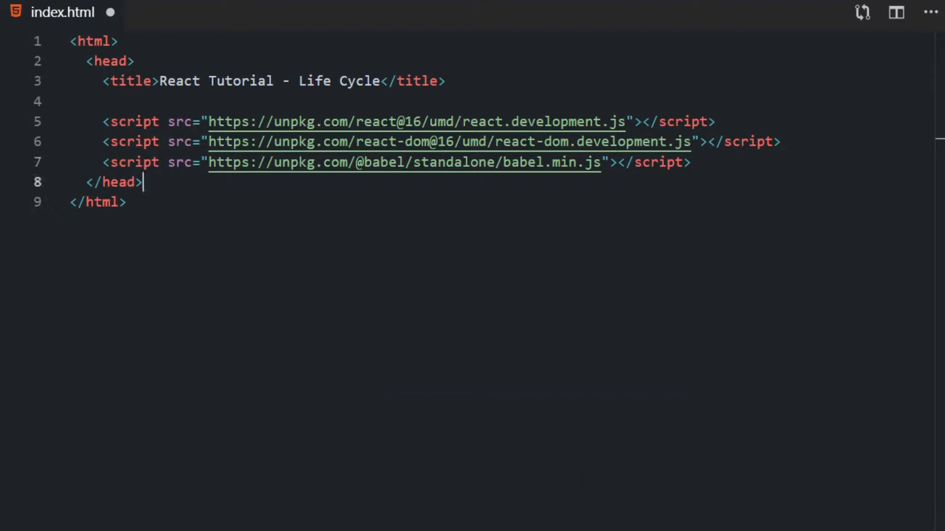
{"action": "key", "text": "Return"}
{"action": "type", "text": "body"}
{"action": "key", "text": "Tab"}
{"action": "key", "text": "Return"}
{"action": "type", "text": "div"}
{"action": "key", "text": "Tab"}
{"action": "key", "text": "Left"}
{"action": "type", "text": "id=\"root"}
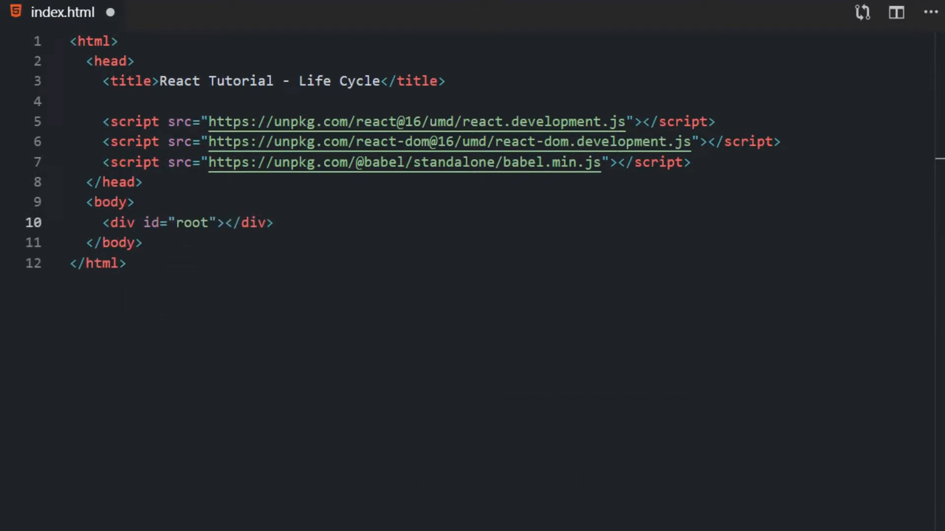
{"action": "key", "text": "ctrl+s"}
Add a style block giving the page a dark background and save
{"action": "key", "text": "Up"}
{"action": "key", "text": "Up"}
{"action": "key", "text": "Up"}
{"action": "key", "text": "Up"}
{"action": "key", "text": "Return"}
{"action": "key", "text": "Tab"}
{"action": "key", "text": "Tab"}
{"action": "type", "text": "style"}
{"action": "key", "text": "Tab"}
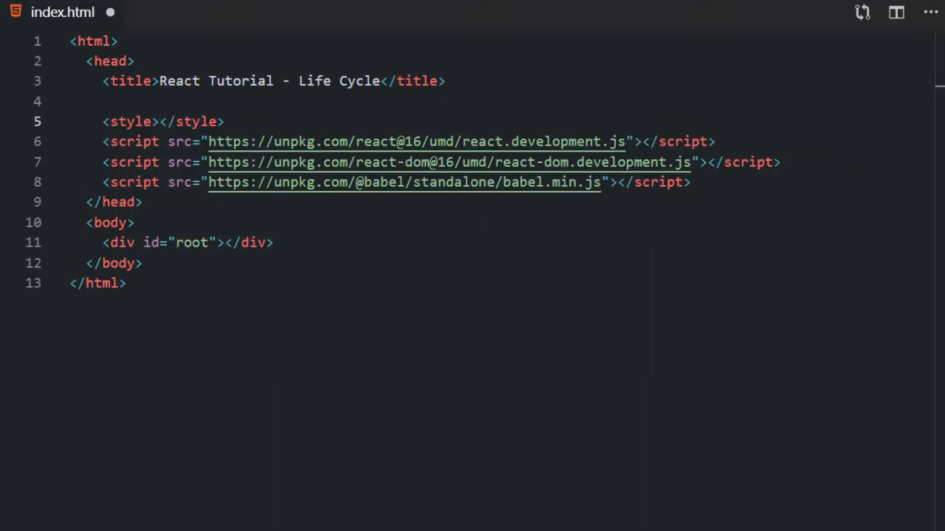
{"action": "type", "text": "html {background-color: #252"}
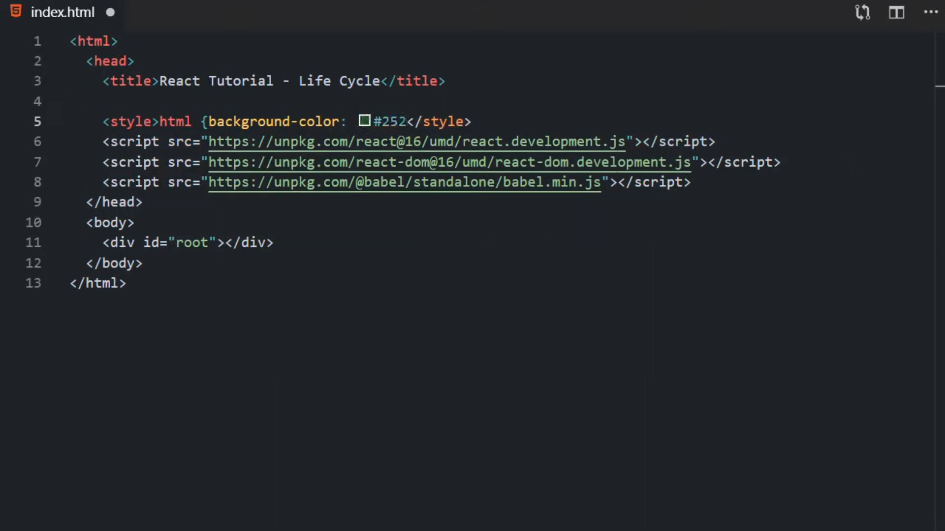
{"action": "type", "text": "526; color: #d4d4d4; "}
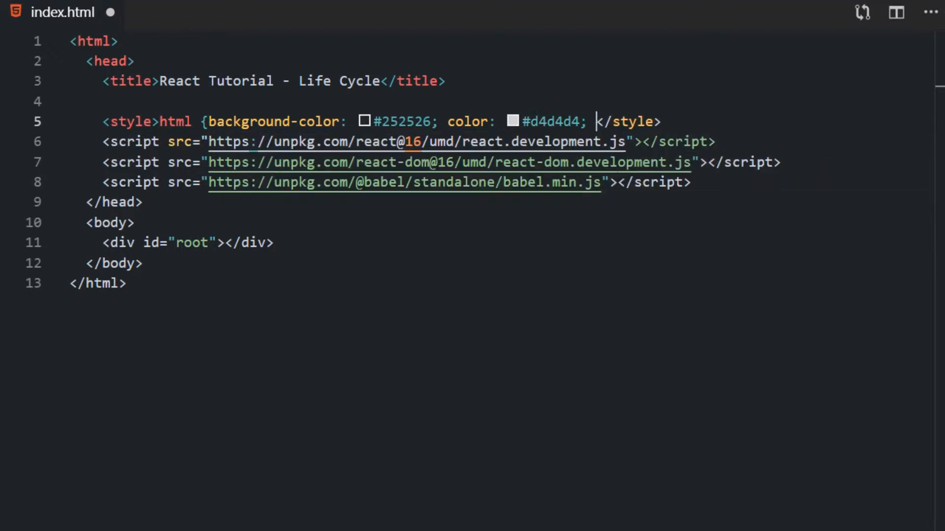
{"action": "type", "text": "}"}
{"action": "key", "text": "End"}
{"action": "key", "text": "Return"}
{"action": "key", "text": "ctrl+s"}
Add a text/babel script tag loading life-cycle.js and save index.html
{"action": "key", "text": "Down"}
{"action": "key", "text": "Down"}
{"action": "key", "text": "Down"}
{"action": "key", "text": "Return"}
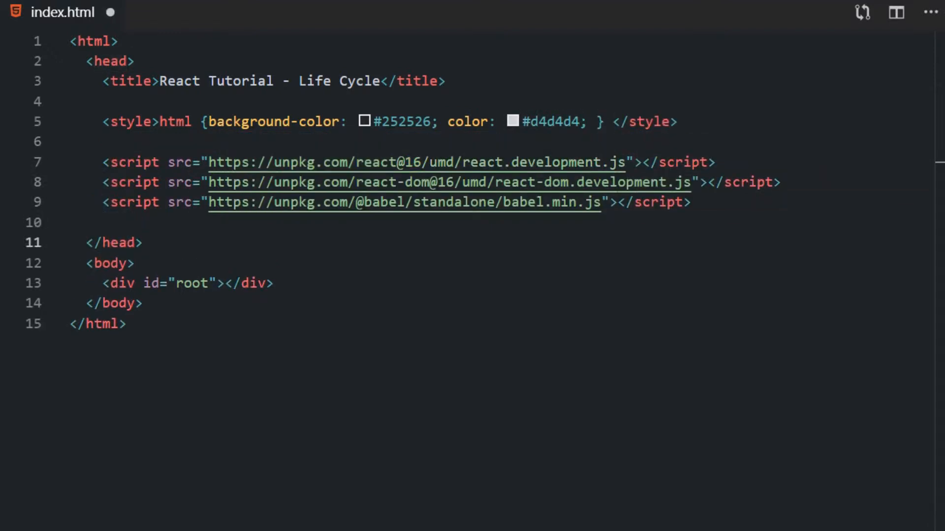
{"action": "key", "text": "Return"}
{"action": "key", "text": "Up"}
{"action": "key", "text": "Tab"}
{"action": "type", "text": "<script s"}
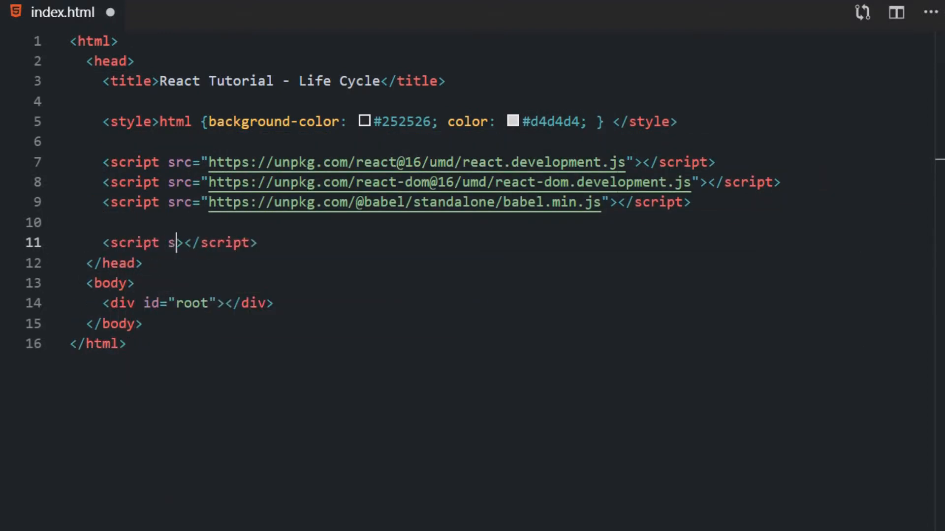
{"action": "type", "text": "rc=\"life-cycle.js"}
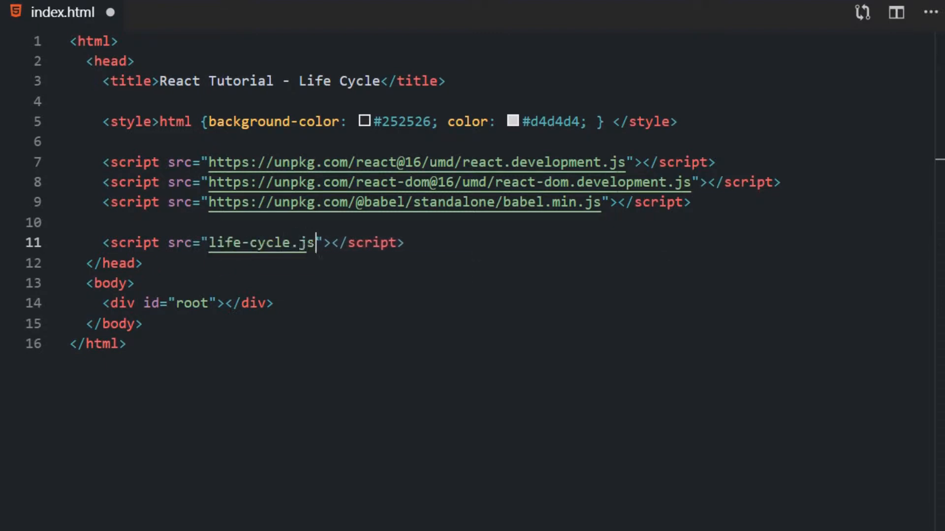
{"action": "key", "text": "Right"}
{"action": "type", "text": "text"}
{"action": "key", "text": "BackSpace"}
{"action": "key", "text": "BackSpace"}
{"action": "key", "text": "BackSpace"}
{"action": "type", "text": "type=\"text/babel"}
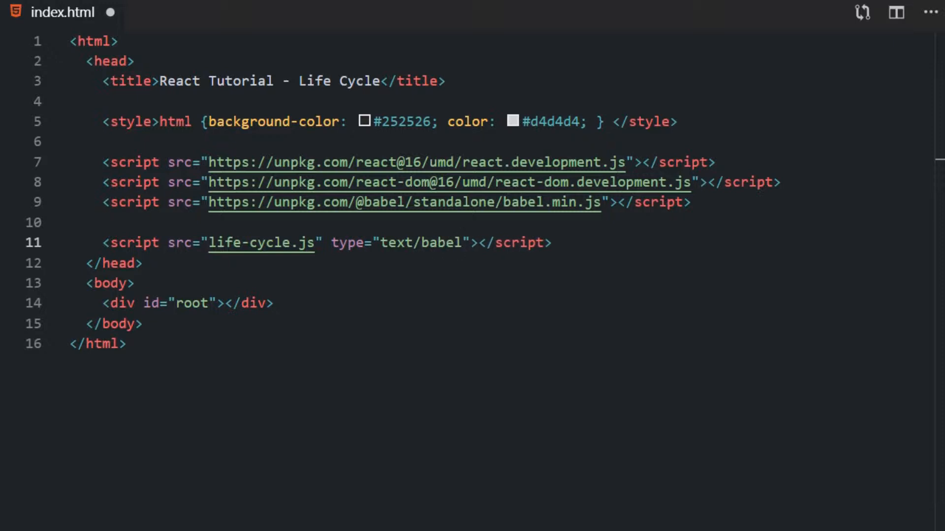
{"action": "key", "text": "ctrl+s"}
Create life-cycle.js with a LifeComponent class rendering a Technoise Life Exploration h1
{"action": "left_click", "coordinate": [191, 90]}
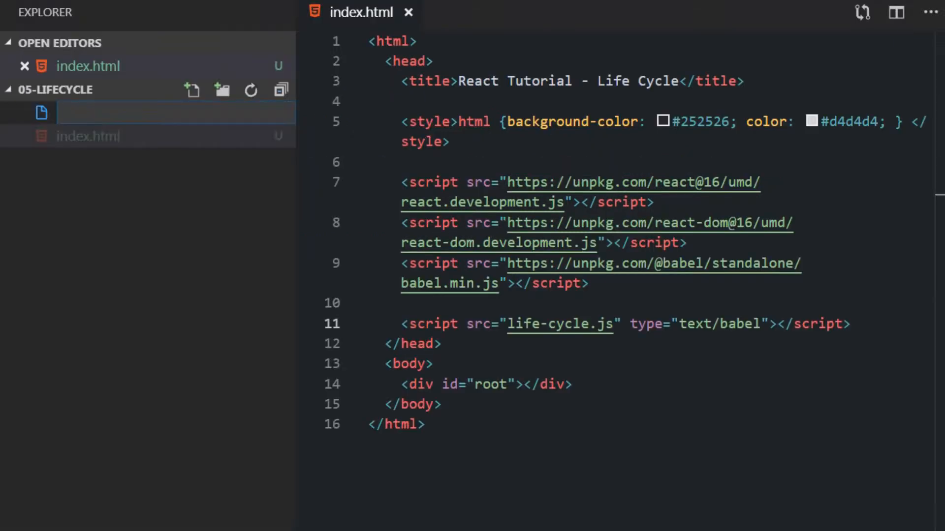
{"action": "type", "text": "life-cycle.js"}
{"action": "key", "text": "Return"}
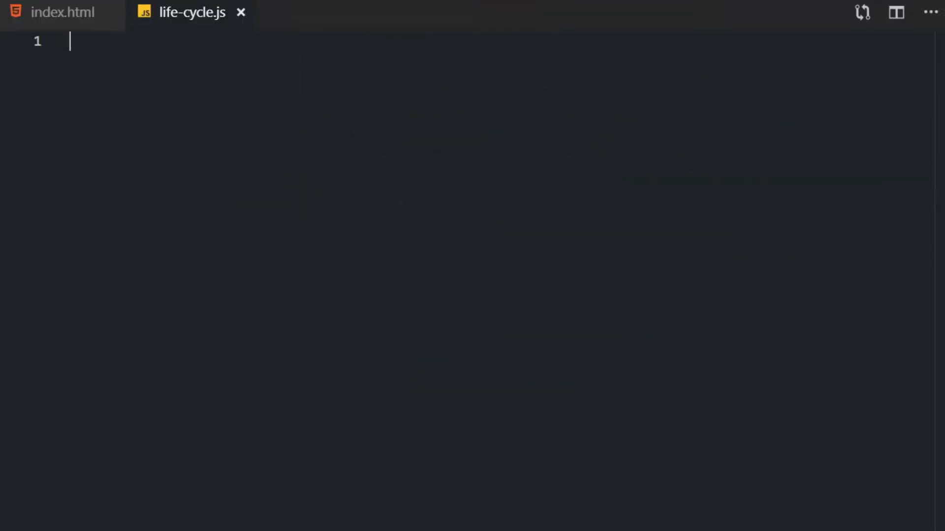
{"action": "type", "text": "class LifeComponent extends React.Compon"}
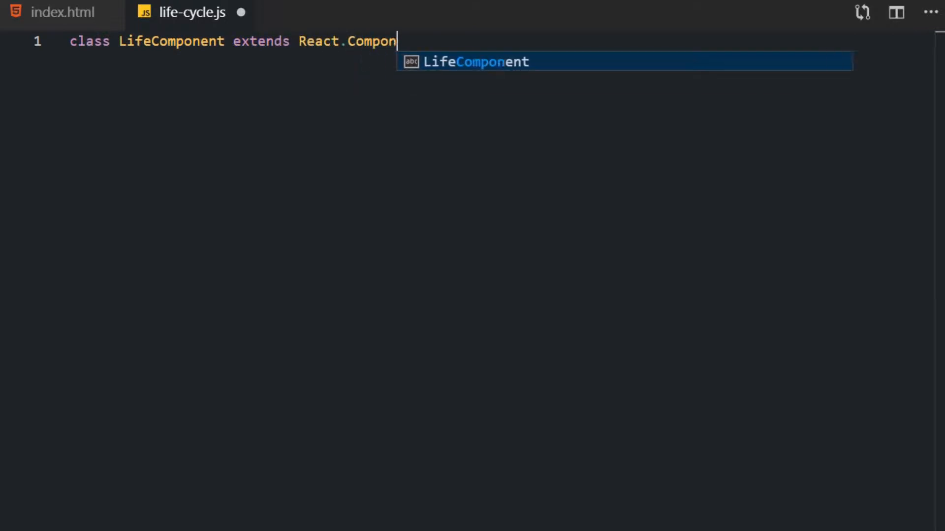
{"action": "type", "text": "ent {"}
{"action": "key", "text": "Return"}
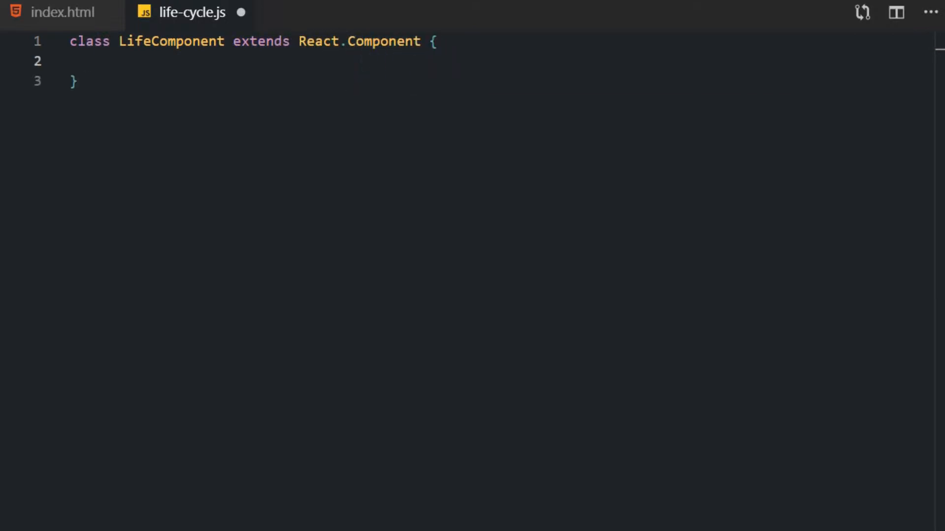
{"action": "type", "text": "render () {"}
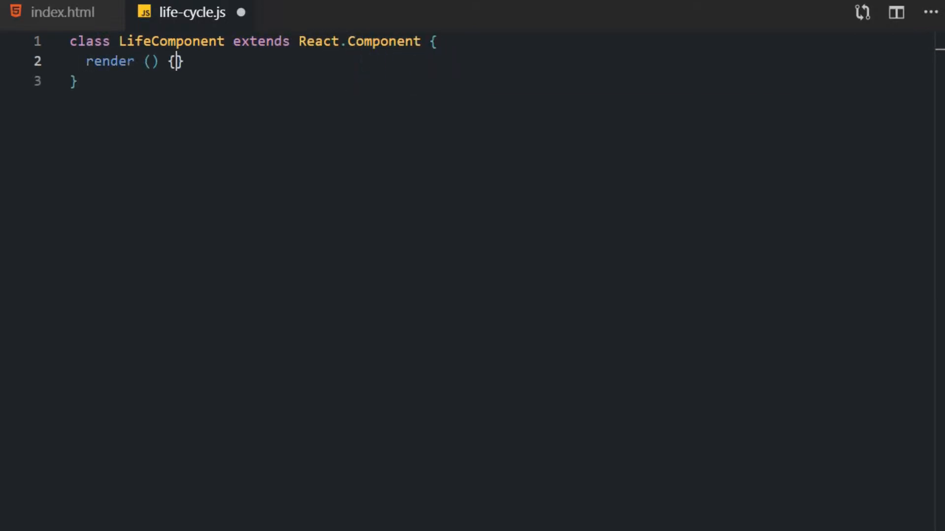
{"action": "key", "text": "Return"}
{"action": "type", "text": "return ("}
{"action": "key", "text": "Return"}
{"action": "type", "text": "<div>"}
{"action": "key", "text": "Return"}
{"action": "type", "text": "<h1>Technois"}
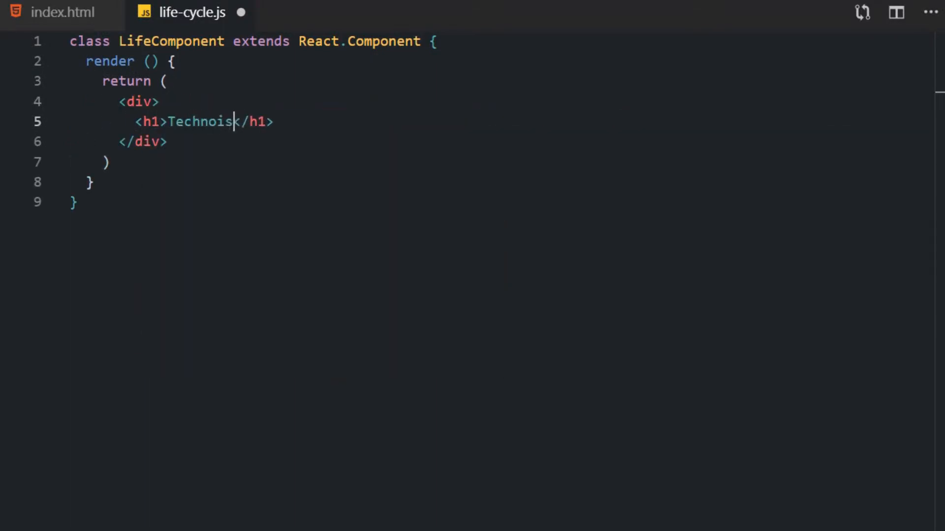
{"action": "type", "text": "e Life Exploration;"}
{"action": "key", "text": "Down"}
{"action": "key", "text": "Down"}
{"action": "key", "text": "Return"}
{"action": "key", "text": "Return"}
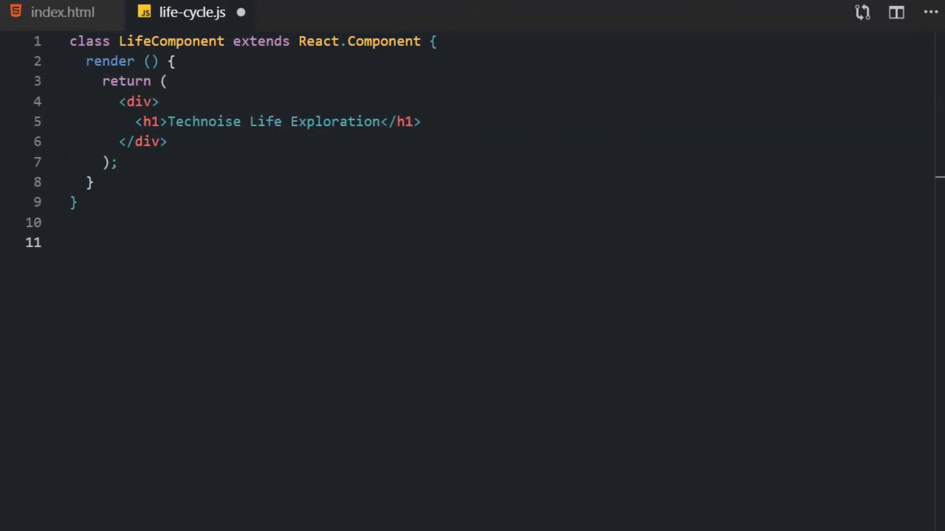
{"action": "type", "text": "ReactDOM.render ("}
Mount LifeComponent into the root div with ReactDOM.render and save
{"action": "key", "text": "Return"}
{"action": "type", "text": "<LifeComponent /"}
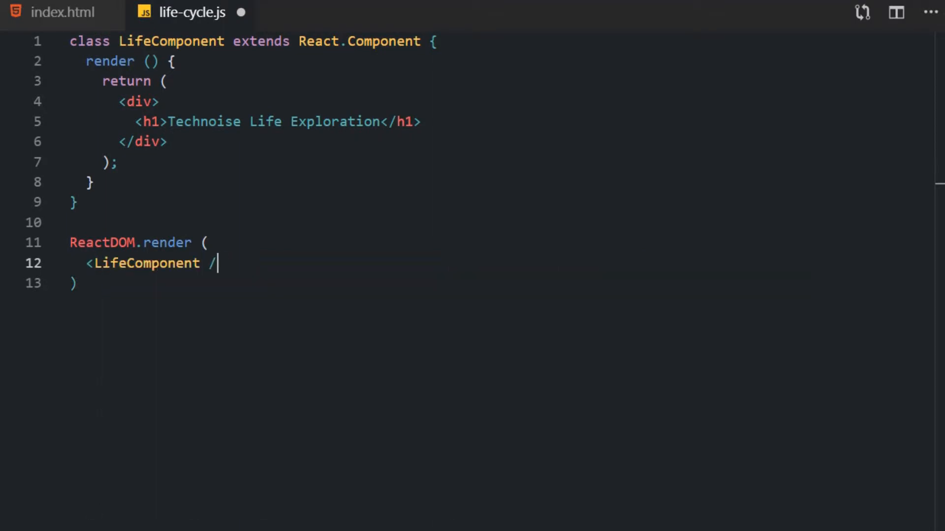
{"action": "type", "text": ">,"}
{"action": "key", "text": "Return"}
{"action": "type", "text": "document.getElementById(\"root"}
{"action": "key", "text": "ctrl+s"}
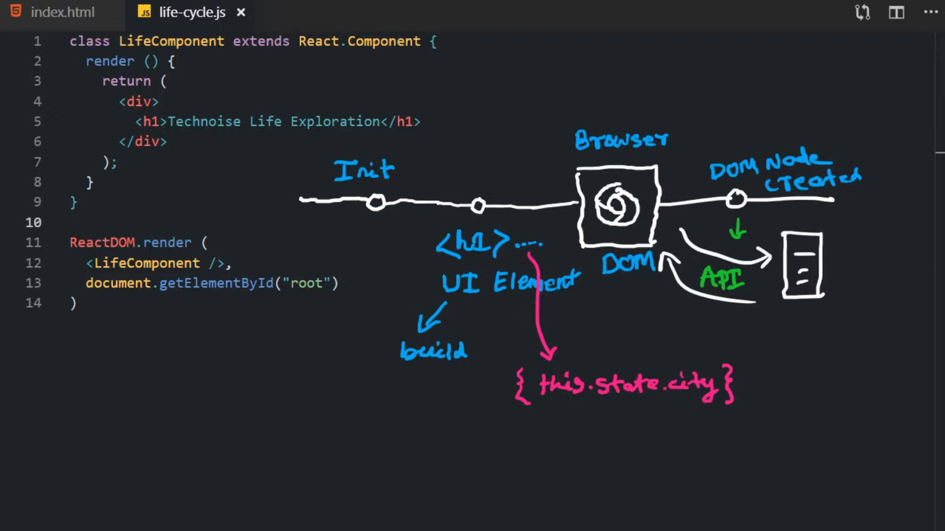
Log a message inside render, save, and view it in the browser console
{"action": "key", "text": "Return"}
{"action": "type", "text": "console.l"}
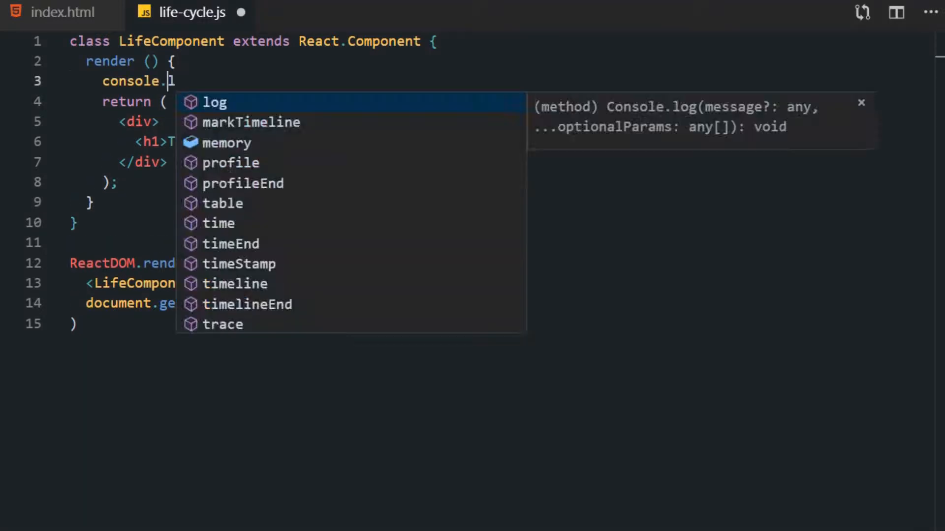
{"action": "type", "text": "og(\"LifeComponent -- render"}
{"action": "key", "text": "ctrl+s"}
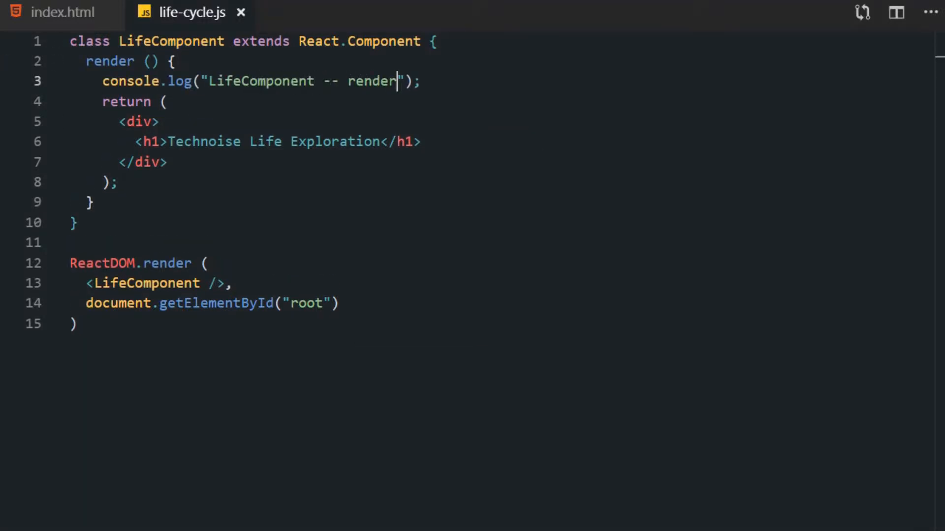
{"action": "key", "text": "ctrl+shift+j"}
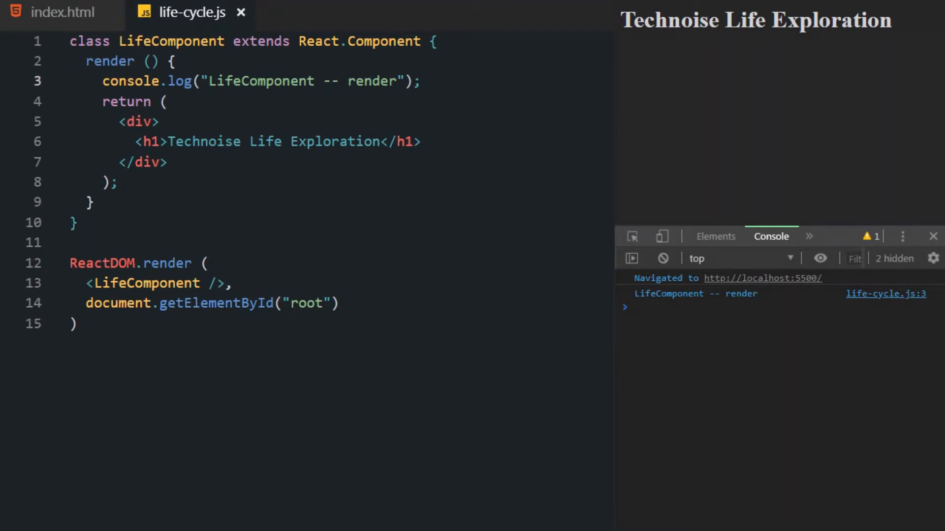
Add a constructor taking props, calling super(props) and logging "LifeComponent -- constructor", then save
{"action": "key", "text": "Up"}
{"action": "key", "text": "Up"}
{"action": "key", "text": "End"}
{"action": "key", "text": "Return"}
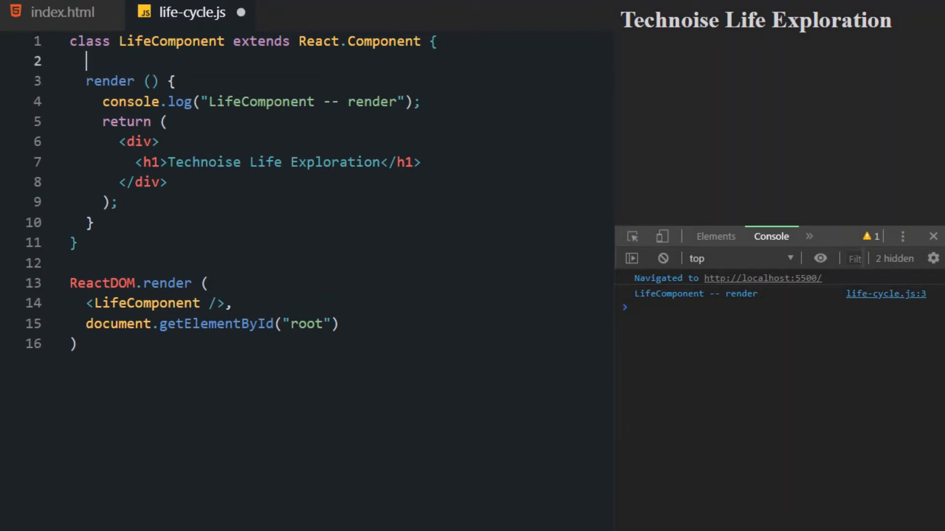
{"action": "type", "text": "constructor () {"}
{"action": "key", "text": "Return"}
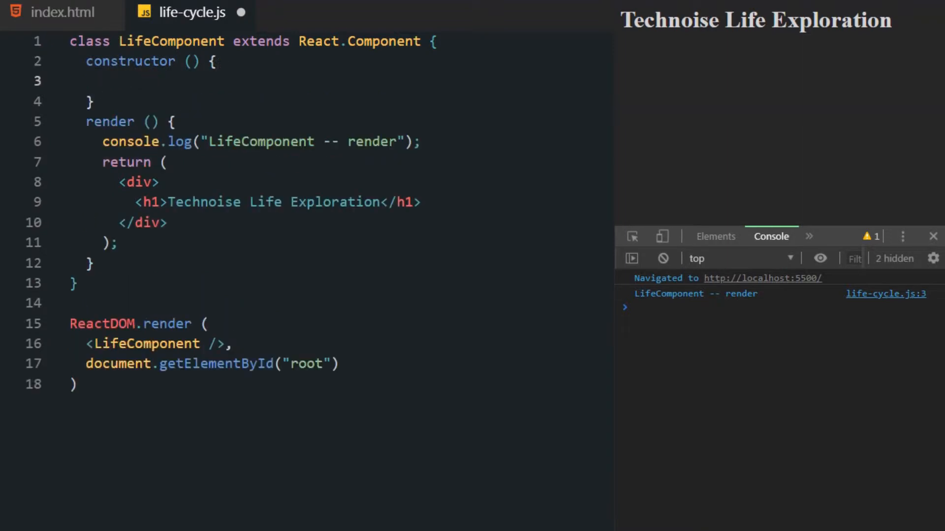
{"action": "type", "text": "super(props"}
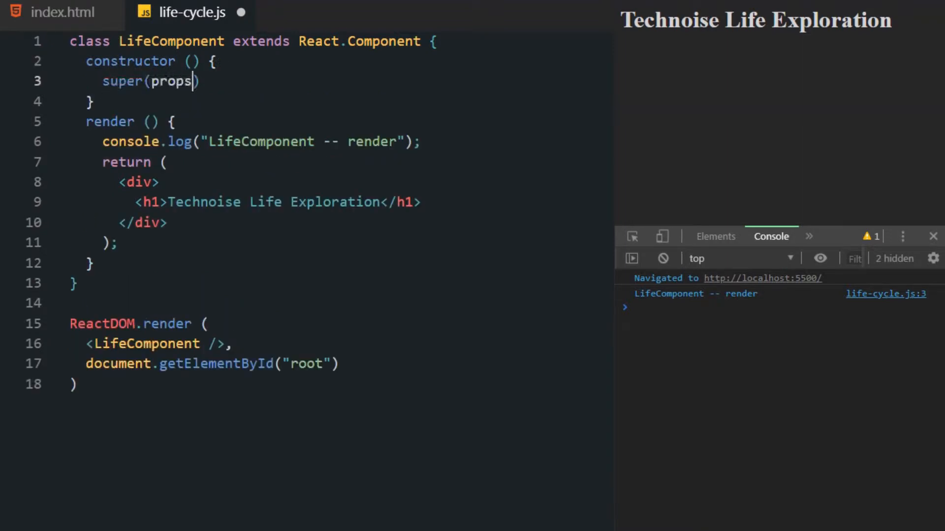
{"action": "key", "text": "Up"}
{"action": "type", "text": "props"}
{"action": "key", "text": "Down"}
{"action": "type", "text": ";"}
{"action": "key", "text": "Return"}
{"action": "type", "text": "console.l"}
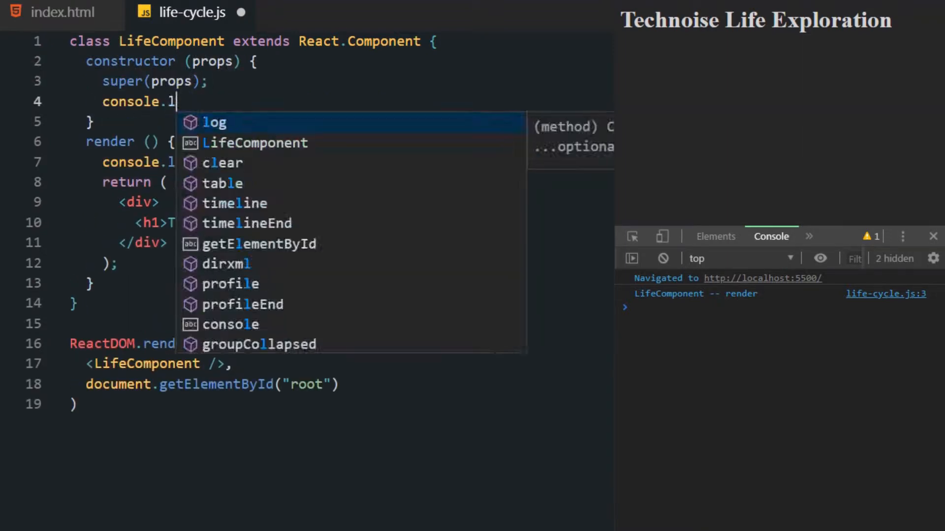
{"action": "type", "text": "og();"}
{"action": "key", "text": "Left"}
{"action": "key", "text": "Left"}
{"action": "type", "text": "\"LifeComponent "}
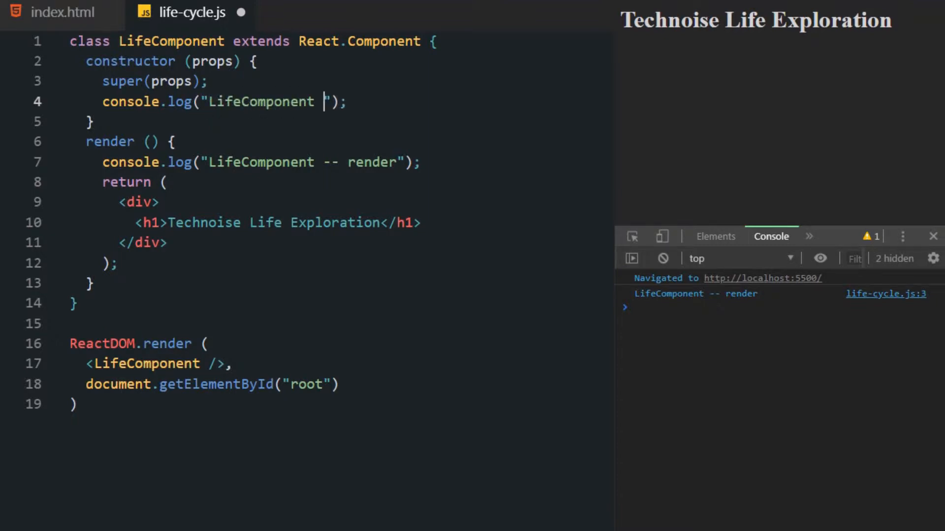
{"action": "type", "text": "-- consturctor"}
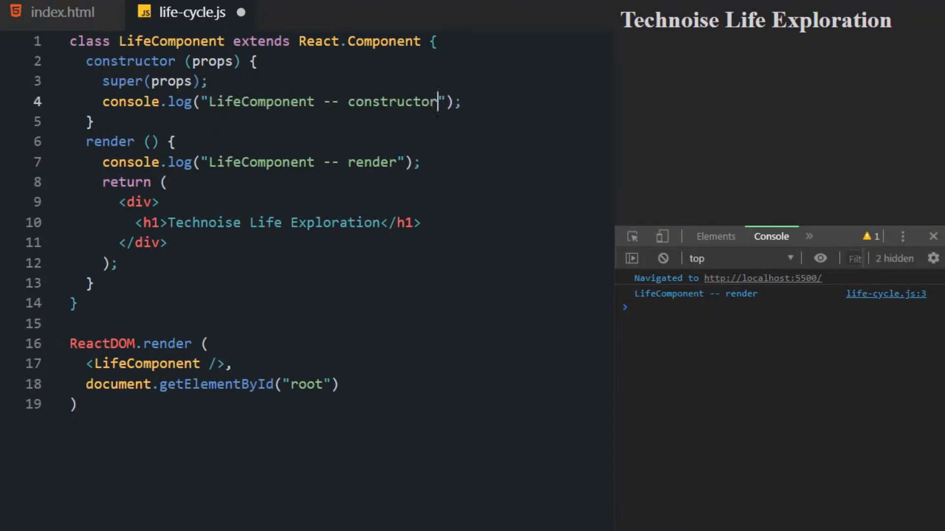
{"action": "key", "text": "ctrl+s"}
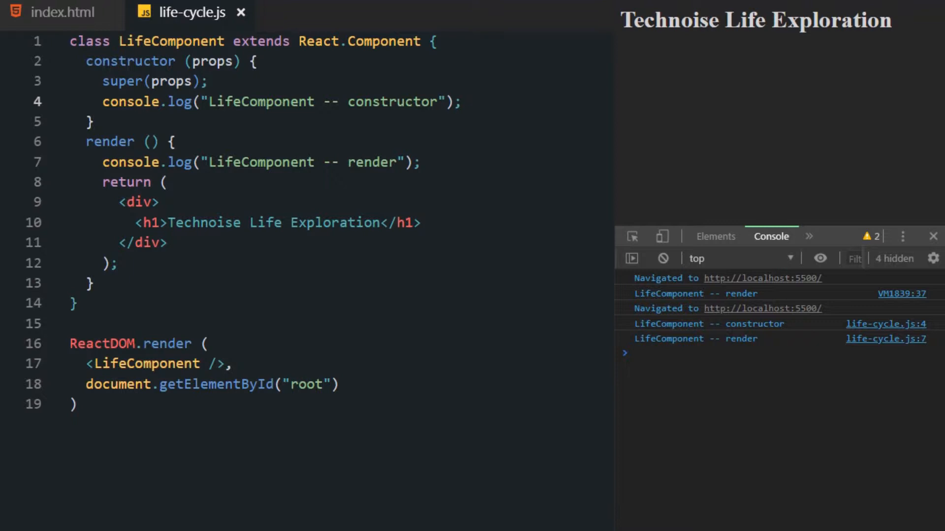
Clear the logged messages from the DevTools console
{"action": "left_click", "coordinate": [664, 259]}
Add componentDidMount logging "LifeComponent -- componentDidMount", save, and inspect the page's DOM
{"action": "left_click", "coordinate": [94, 283]}
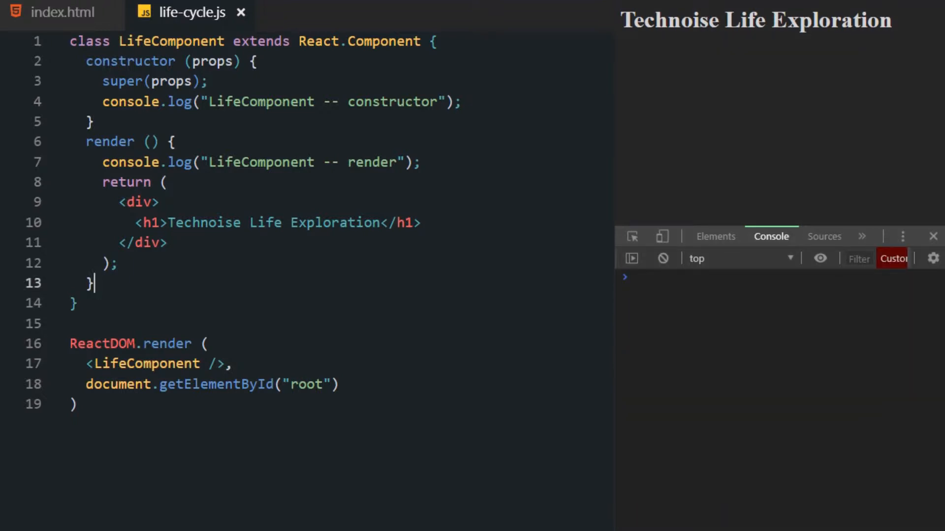
{"action": "key", "text": "Return"}
{"action": "type", "text": "componentDidMo"}
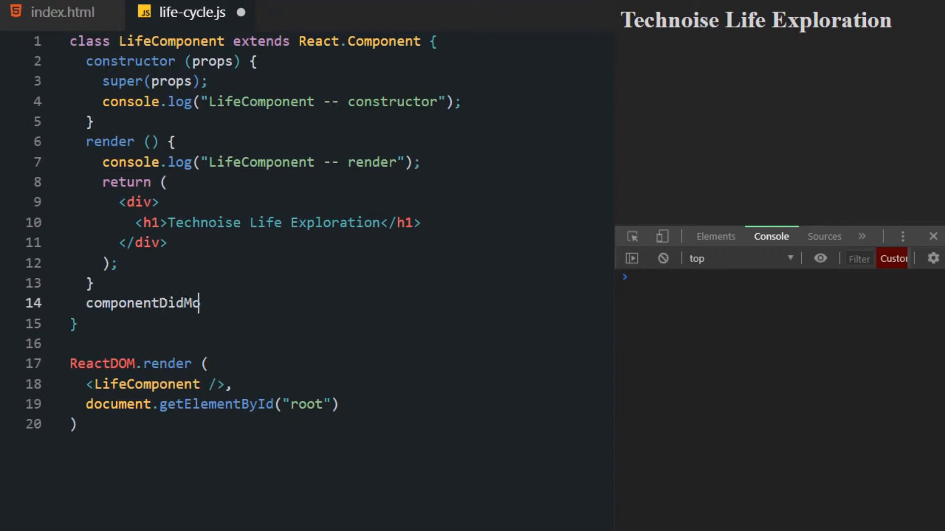
{"action": "type", "text": "unt () {"}
{"action": "key", "text": "Return"}
{"action": "type", "text": "console.log"}
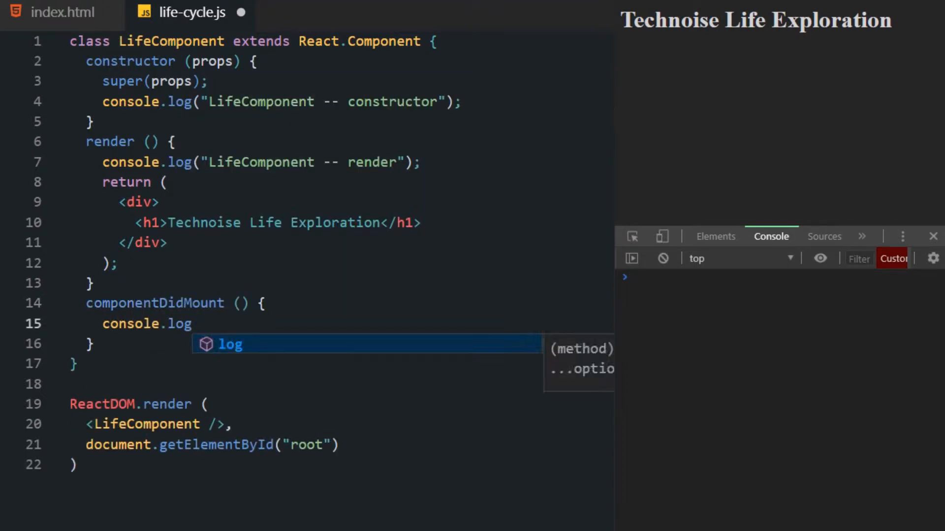
{"action": "type", "text": "(\"LifeCompon"}
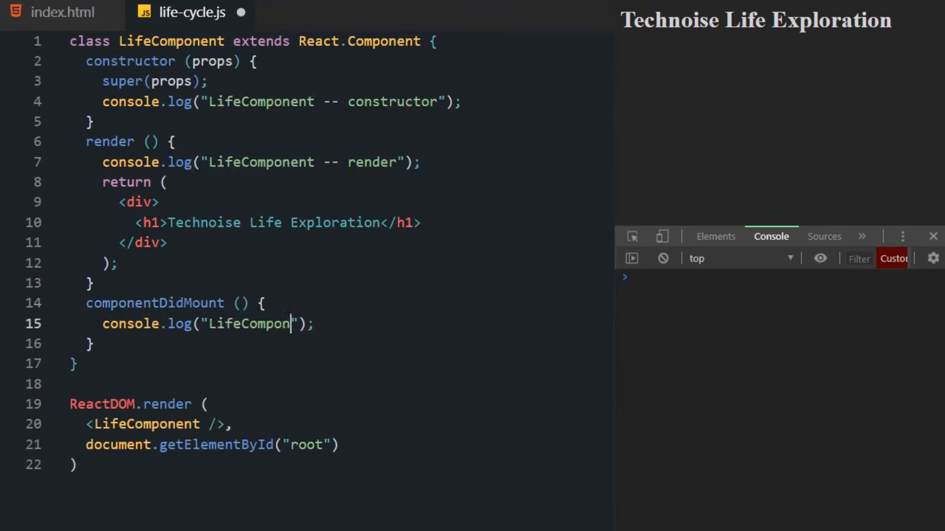
{"action": "type", "text": "ent -- componentDid"}
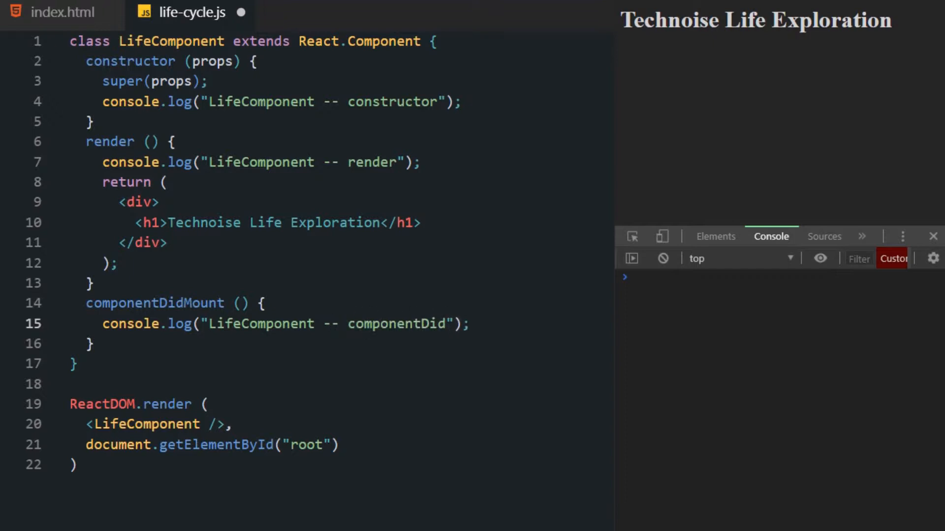
{"action": "type", "text": "Mount"}
{"action": "key", "text": "ctrl+s"}
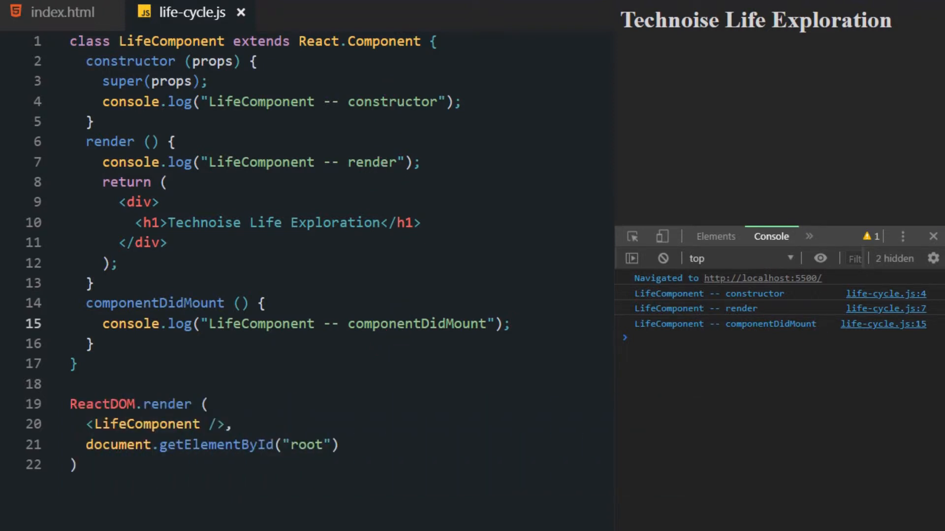
{"action": "key", "text": "ctrl+shift+c"}
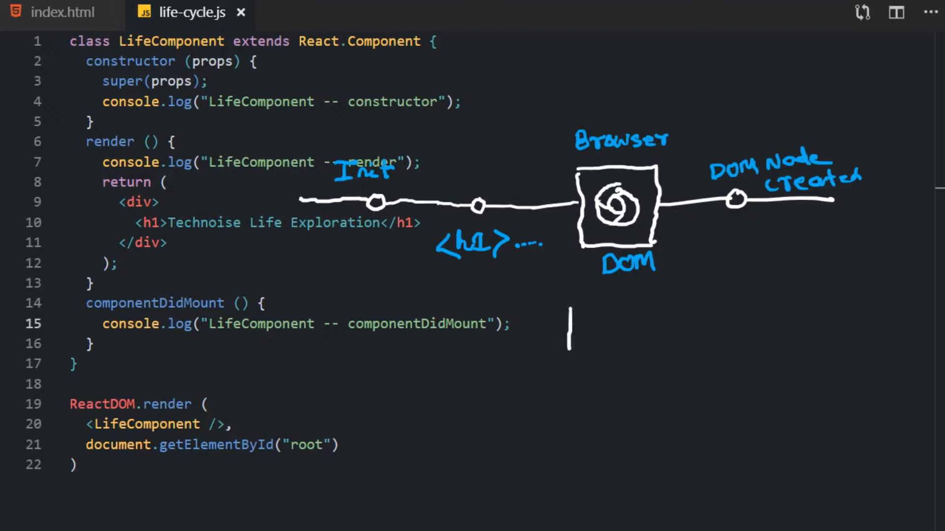
{"action": "mouse_move", "coordinate": [570, 306]}
{"action": "left_mouse_down"}
{"action": "mouse_move", "coordinate": [694, 342]}
{"action": "mouse_move", "coordinate": [699, 303]}
{"action": "mouse_move", "coordinate": [695, 345]}
{"action": "left_mouse_up"}
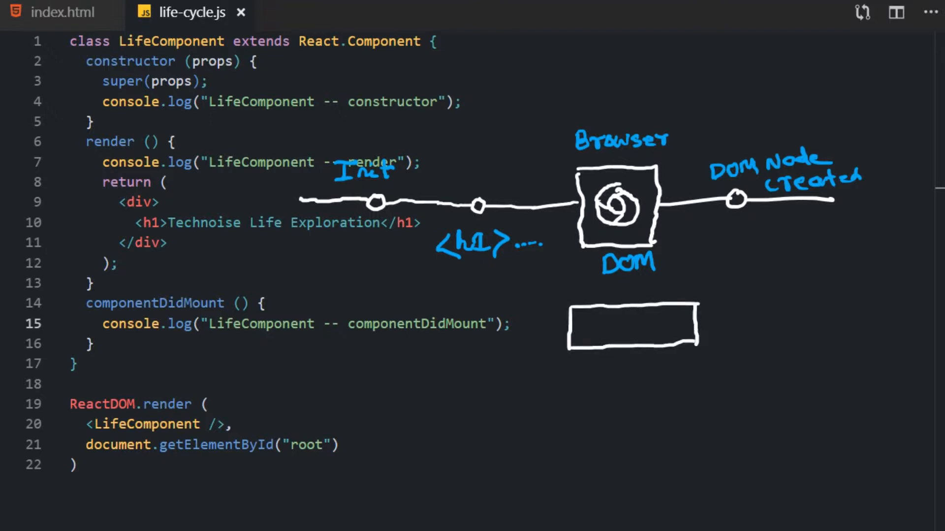
{"action": "left_click_drag", "start_coordinate": [586, 325], "coordinate": [649, 322]}
{"action": "mouse_move", "coordinate": [608, 357]}
{"action": "left_mouse_down"}
{"action": "mouse_move", "coordinate": [670, 399]}
{"action": "mouse_move", "coordinate": [667, 407]}
{"action": "mouse_move", "coordinate": [784, 405]}
{"action": "left_mouse_up"}
{"action": "left_click_drag", "start_coordinate": [774, 390], "coordinate": [806, 398]}
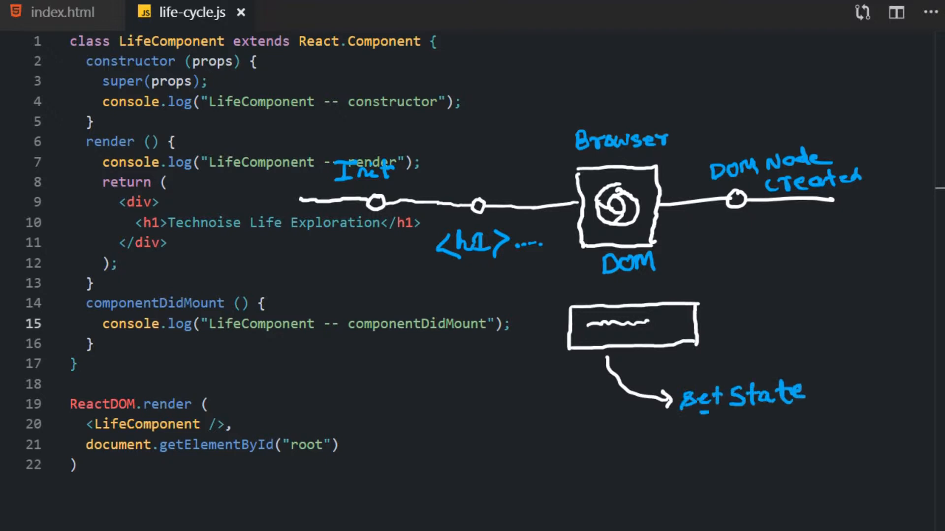
{"action": "left_click_drag", "start_coordinate": [700, 412], "coordinate": [786, 410]}
{"action": "mouse_move", "coordinate": [467, 281]}
{"action": "left_mouse_down"}
{"action": "mouse_move", "coordinate": [465, 446]}
{"action": "mouse_move", "coordinate": [699, 424]}
{"action": "mouse_move", "coordinate": [477, 290]}
{"action": "left_mouse_up"}
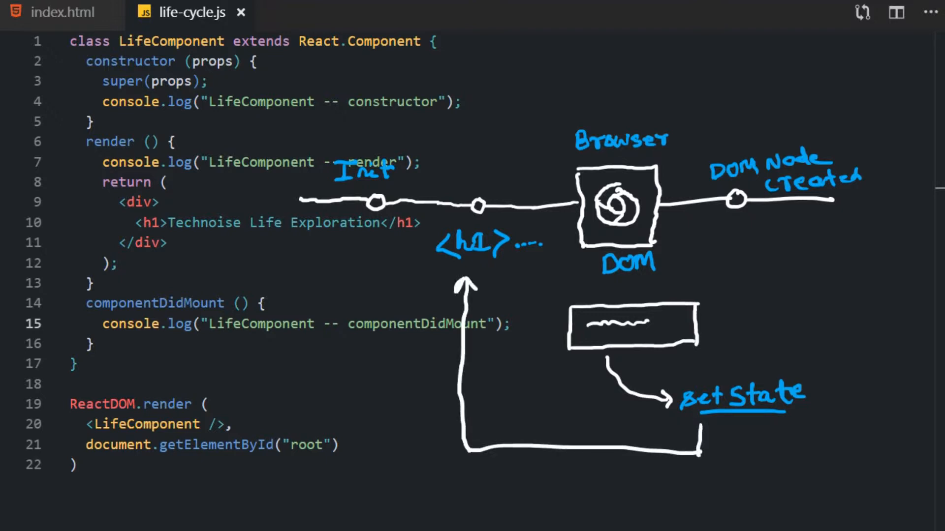
{"action": "mouse_move", "coordinate": [438, 167]}
{"action": "left_mouse_down"}
{"action": "mouse_move", "coordinate": [455, 186]}
{"action": "mouse_move", "coordinate": [503, 177]}
{"action": "left_mouse_up"}
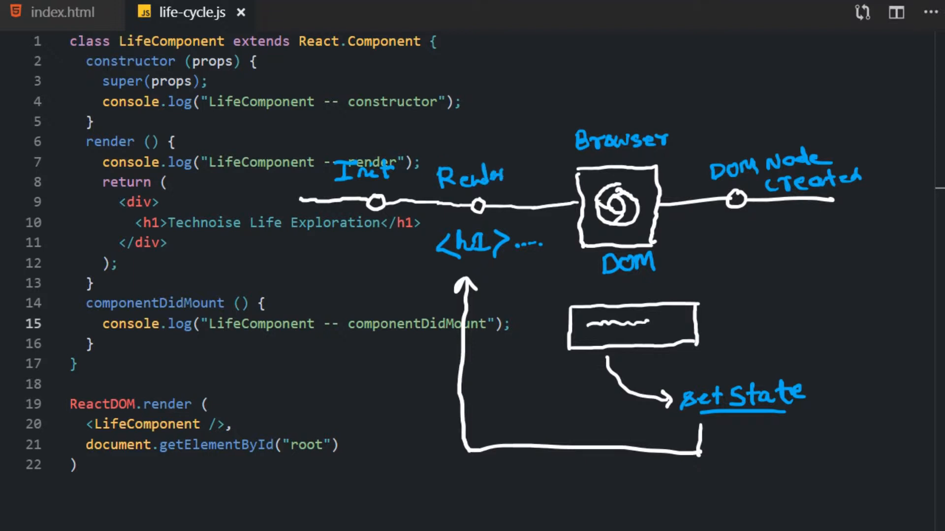
{"action": "mouse_move", "coordinate": [656, 210]}
{"action": "left_mouse_down"}
{"action": "mouse_move", "coordinate": [747, 266]}
{"action": "mouse_move", "coordinate": [895, 263]}
{"action": "left_mouse_up"}
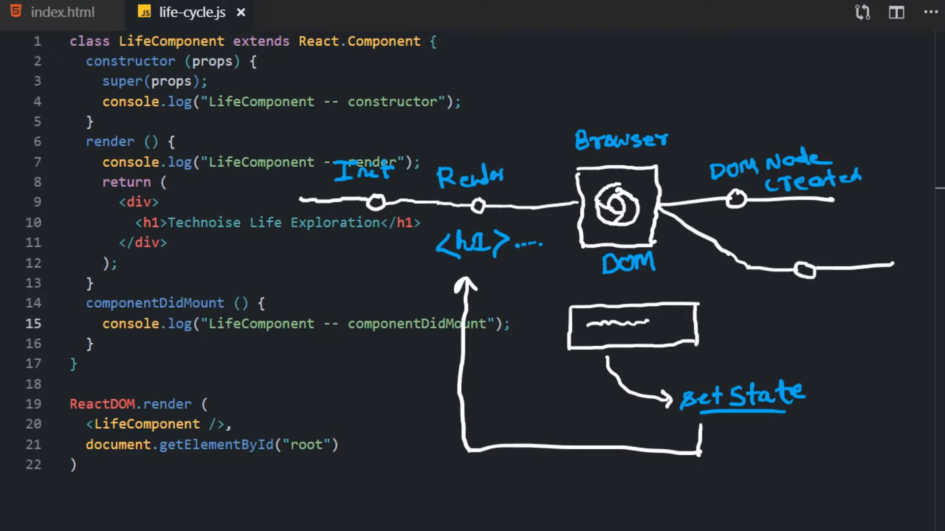
{"action": "left_click_drag", "start_coordinate": [771, 294], "coordinate": [894, 296]}
{"action": "mouse_move", "coordinate": [806, 318]}
{"action": "left_mouse_down"}
{"action": "mouse_move", "coordinate": [832, 338]}
{"action": "mouse_move", "coordinate": [896, 323]}
{"action": "left_mouse_up"}
{"action": "mouse_move", "coordinate": [620, 405]}
{"action": "left_mouse_down"}
{"action": "mouse_move", "coordinate": [526, 296]}
{"action": "mouse_move", "coordinate": [719, 361]}
{"action": "left_mouse_up"}
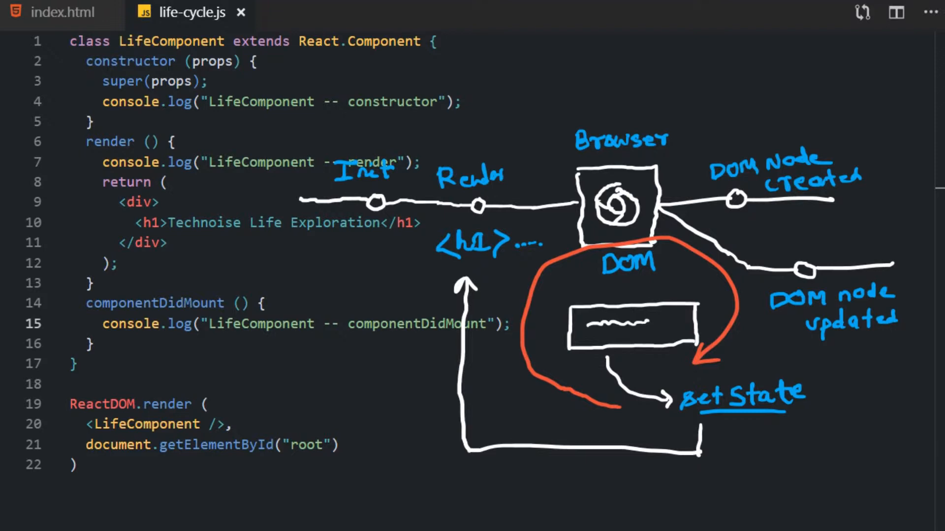
Add a text input with onChange={this.updateCity} and an updateCity handler calling setState
{"action": "key", "text": "Return"}
{"action": "type", "text": "<input ></input>"}
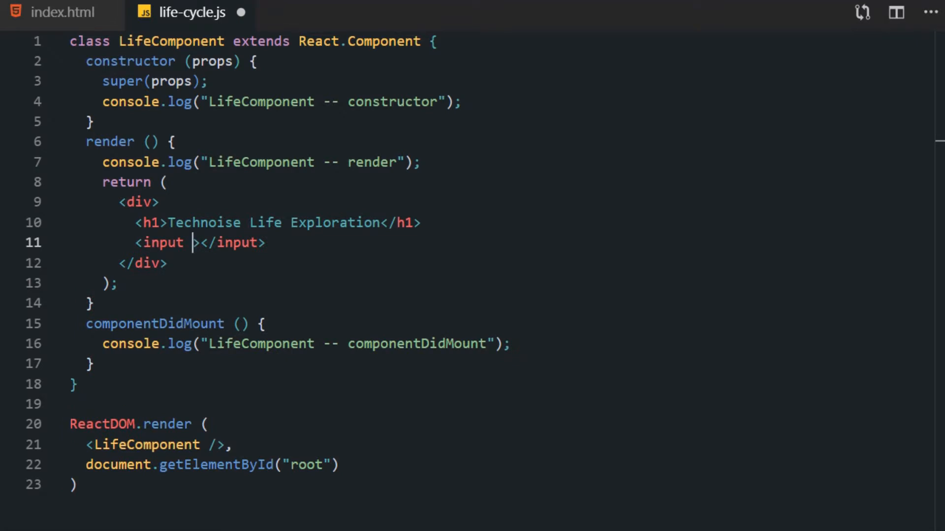
{"action": "type", "text": "onChange={this.updateCity"}
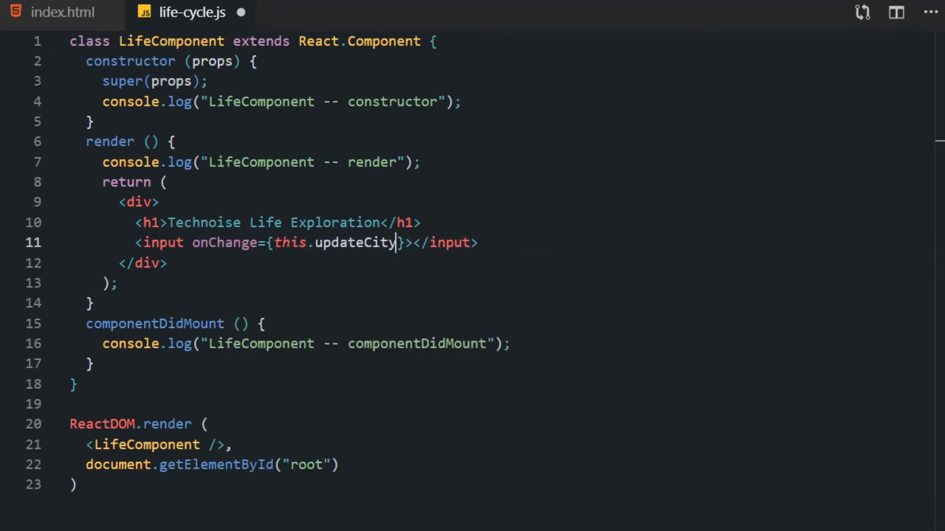
{"action": "key", "text": "Right"}
{"action": "type", "text": "type=\"text"}
{"action": "key", "text": "ctrl+s"}
{"action": "key", "text": "Down"}
{"action": "key", "text": "Down"}
{"action": "key", "text": "Down"}
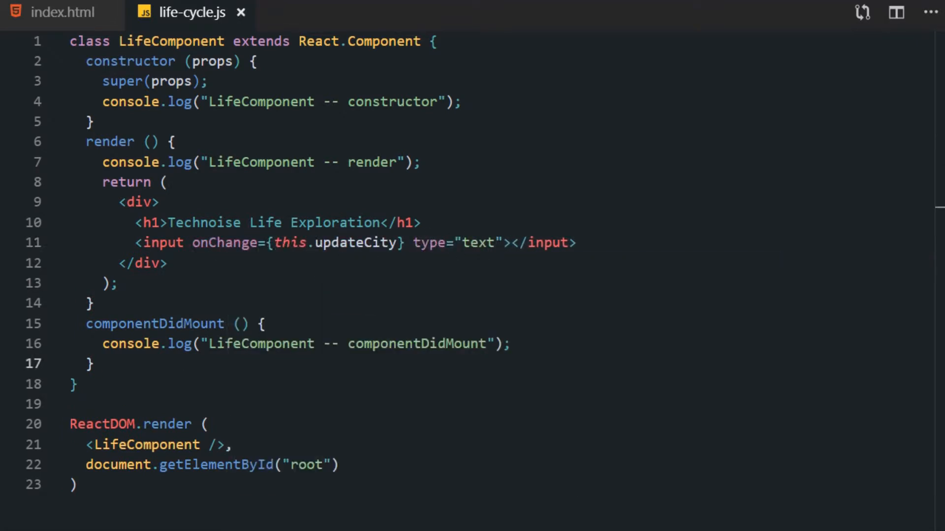
{"action": "key", "text": "Return"}
{"action": "key", "text": "Return"}
{"action": "type", "text": "updateCity = (ev"}
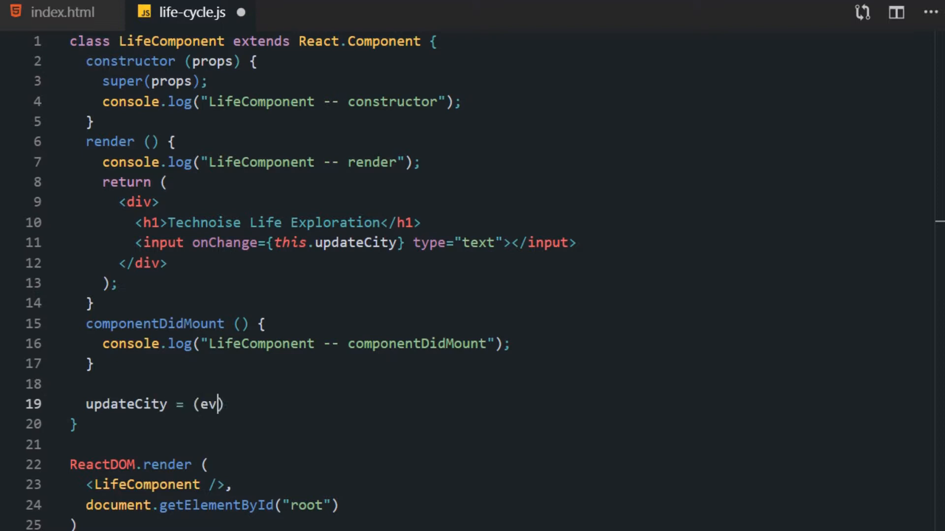
{"action": "type", "text": "ent) => {"}
{"action": "key", "text": "Return"}
{"action": "type", "text": "this.setState({"}
{"action": "key", "text": "Return"}
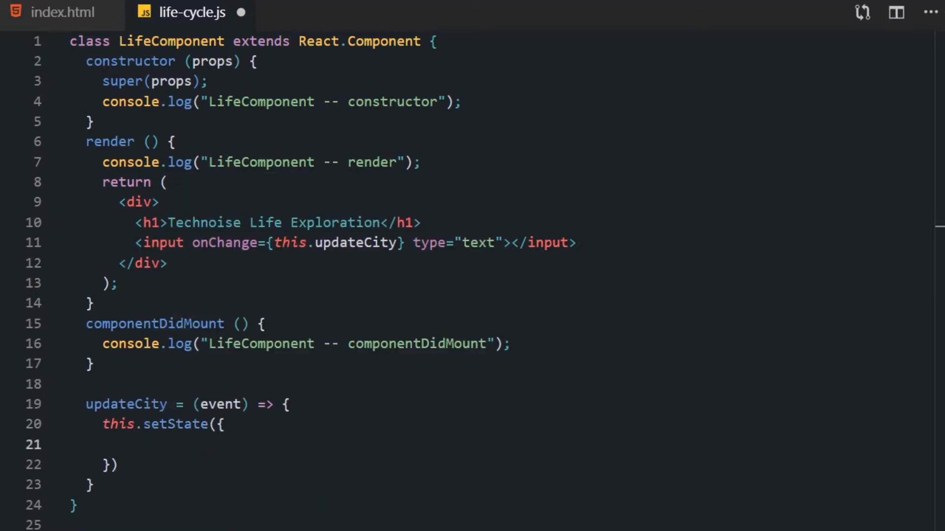
Wrap the markup in a div, add an h2 reading I'm from {this.state.city}, and save
{"action": "key", "text": "Up"}
{"action": "key", "text": "Up"}
{"action": "key", "text": "Up"}
{"action": "key", "text": "End"}
{"action": "key", "text": "Return"}
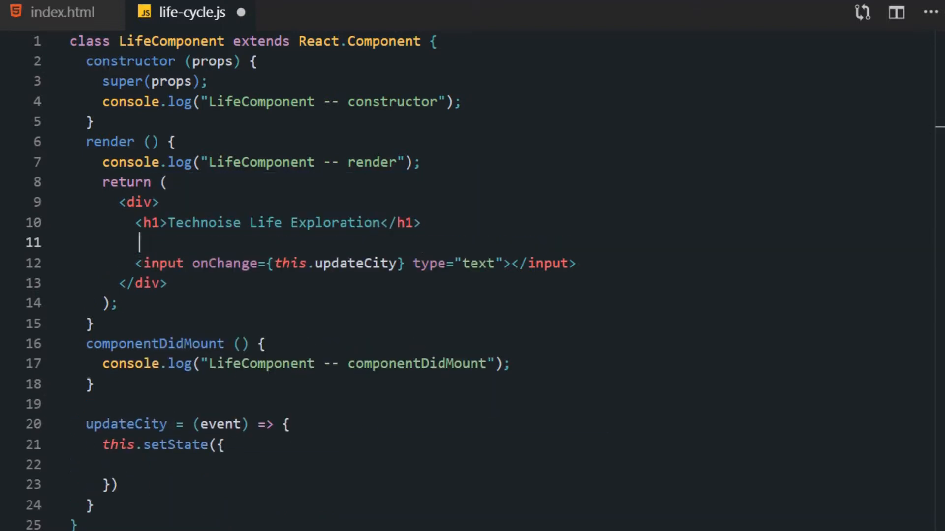
{"action": "type", "text": "<div>"}
{"action": "key", "text": "Return"}
{"action": "key", "text": "Down"}
{"action": "key", "text": "Down"}
{"action": "key", "text": "alt+Up"}
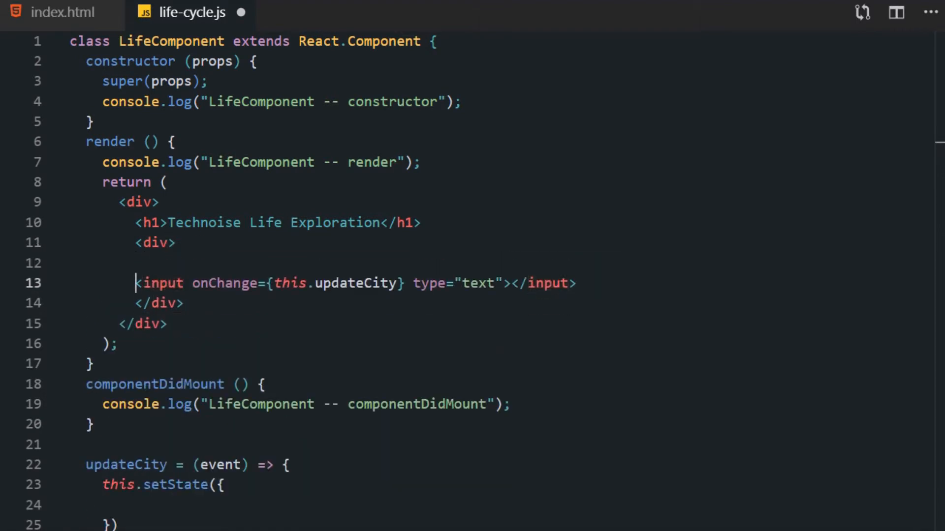
{"action": "key", "text": "Tab"}
{"action": "key", "text": "Up"}
{"action": "key", "text": "End"}
{"action": "type", "text": "<h"}
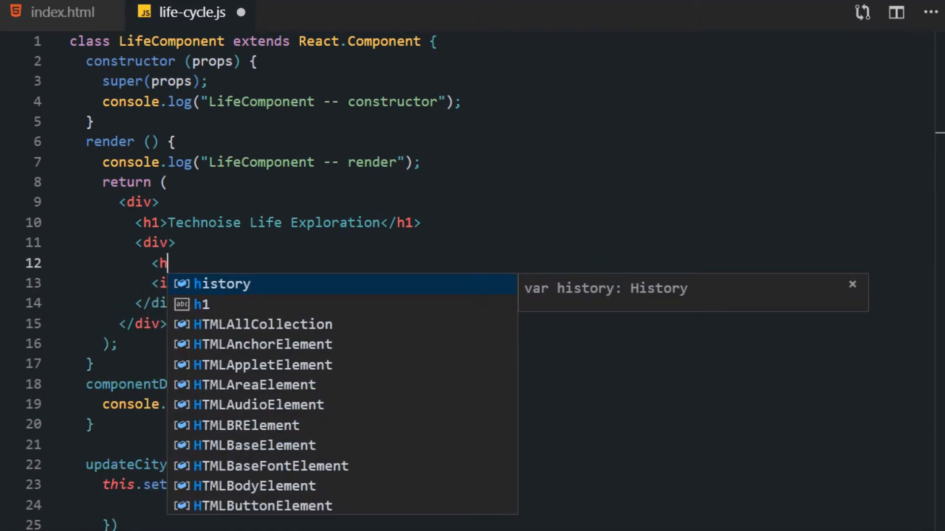
{"action": "type", "text": "2>I'm from {this.st"}
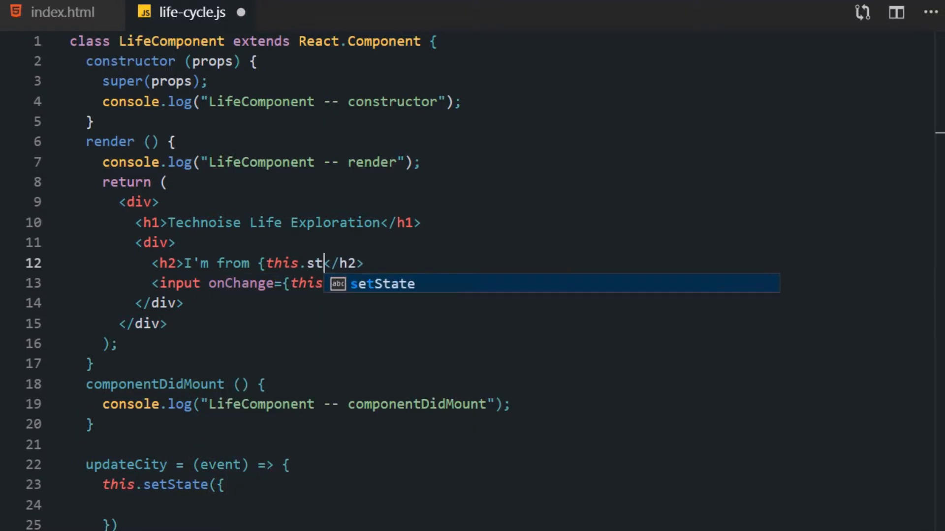
{"action": "type", "text": "ate.city}"}
{"action": "key", "text": "ctrl+s"}
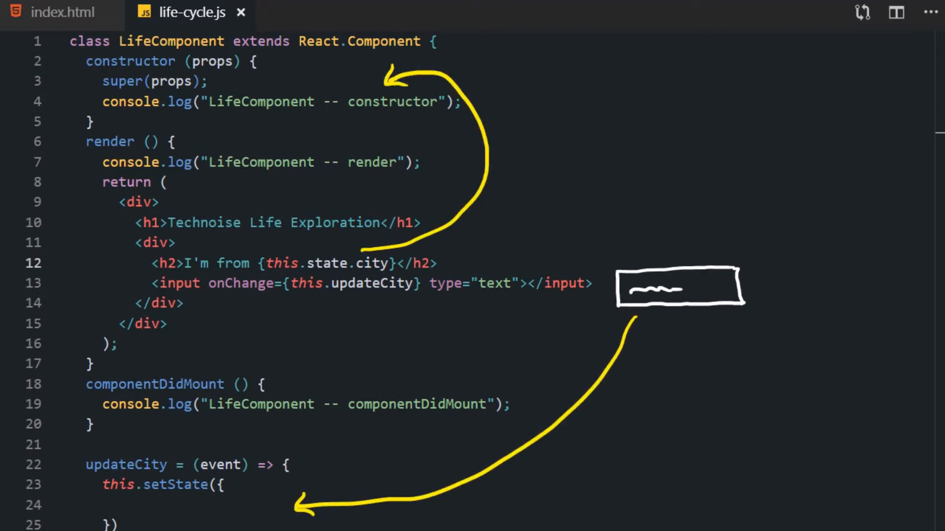
{"action": "key", "text": "Return"}
{"action": "type", "text": "this.stat"}
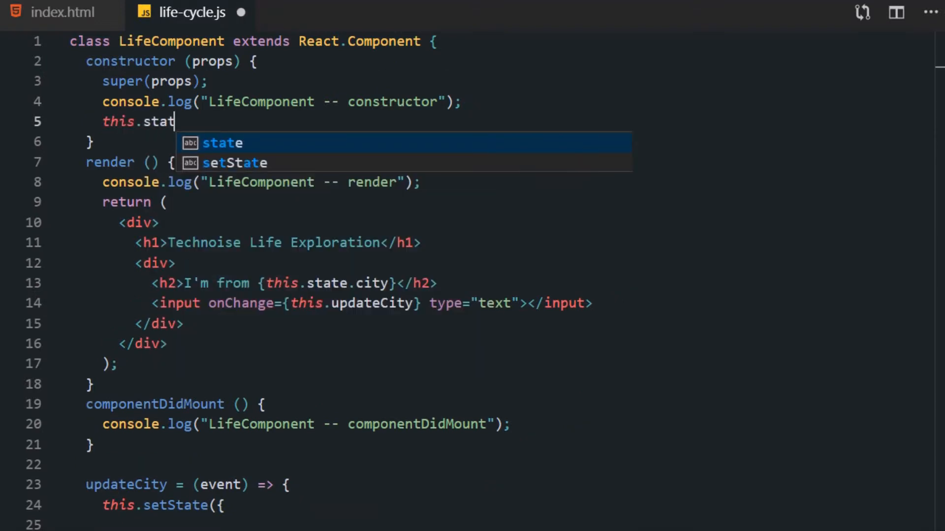
{"action": "type", "text": "e = {"}
Initialise constructor state with city "Jeypore" and move componentDidMount below updateCity
{"action": "key", "text": "Return"}
{"action": "type", "text": "city: \"Jeypore"}
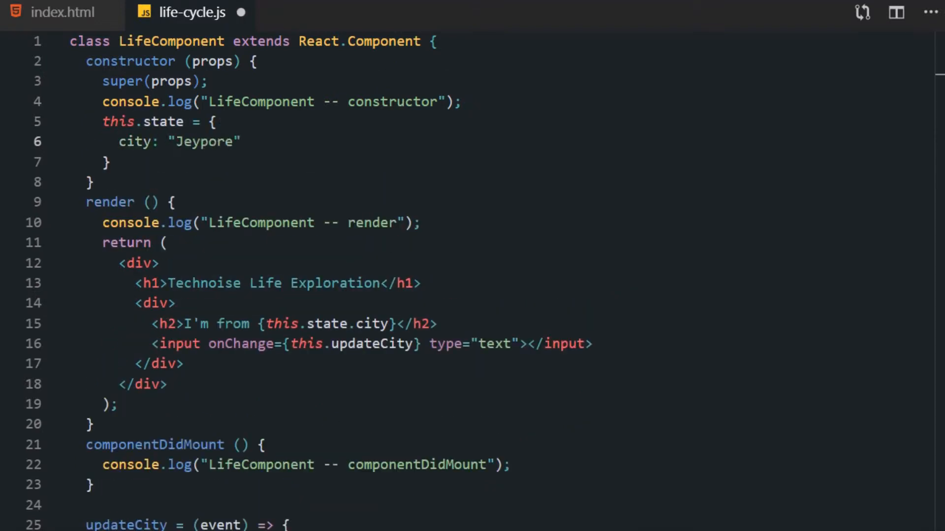
{"action": "key", "text": "ctrl+s"}
{"action": "left_click", "coordinate": [177, 302]}
{"action": "scroll", "coordinate": [472, 281], "scroll_direction": "down", "scroll_amount": 3}
{"action": "key", "text": "shift+Down"}
{"action": "key", "text": "shift+Down"}
{"action": "key", "text": "shift+Down"}
{"action": "key", "text": "alt+Down"}
{"action": "key", "text": "alt+Down"}
{"action": "key", "text": "alt+Down"}
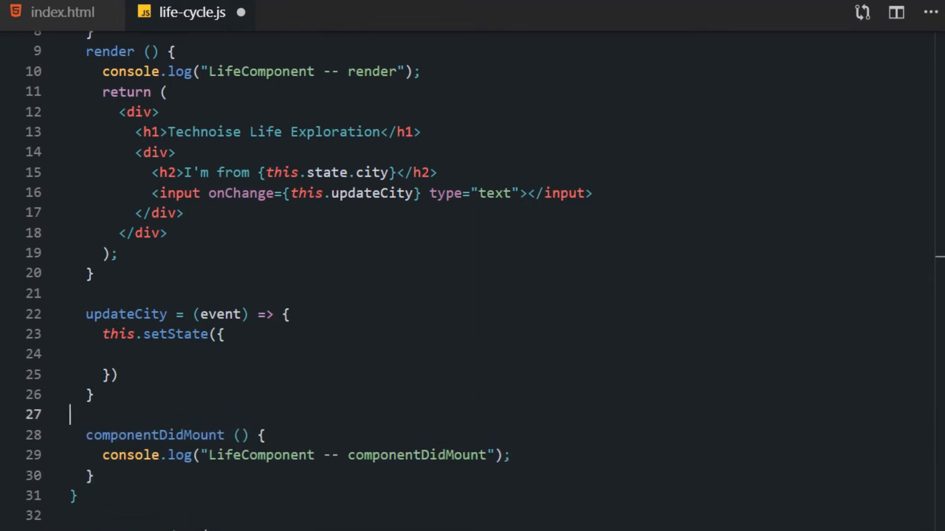
Make updateCity set city to event.target.value, save, and show the Live Server preview
{"action": "key", "text": "Up"}
{"action": "key", "text": "Up"}
{"action": "key", "text": "Up"}
{"action": "key", "text": "End"}
{"action": "key", "text": "ctrl+s"}
{"action": "type", "text": "city"}
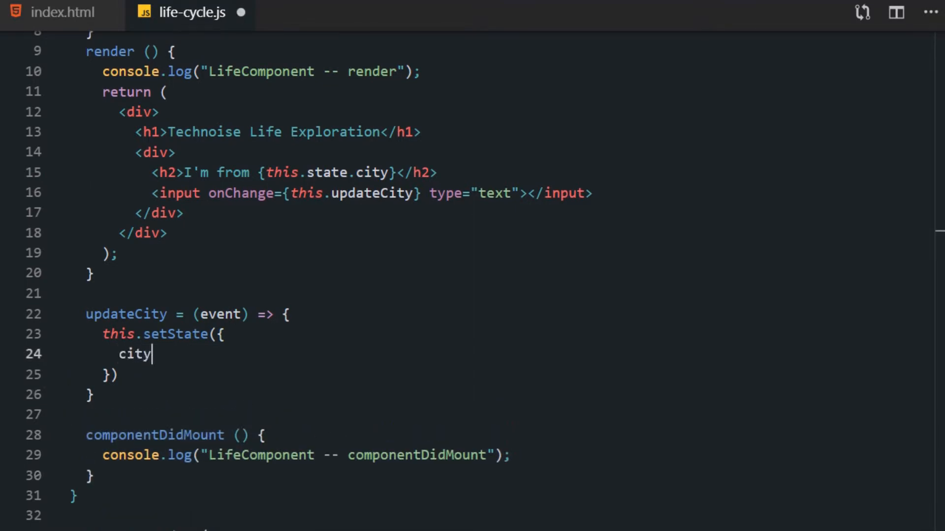
{"action": "type", "text": ": event.target.value"}
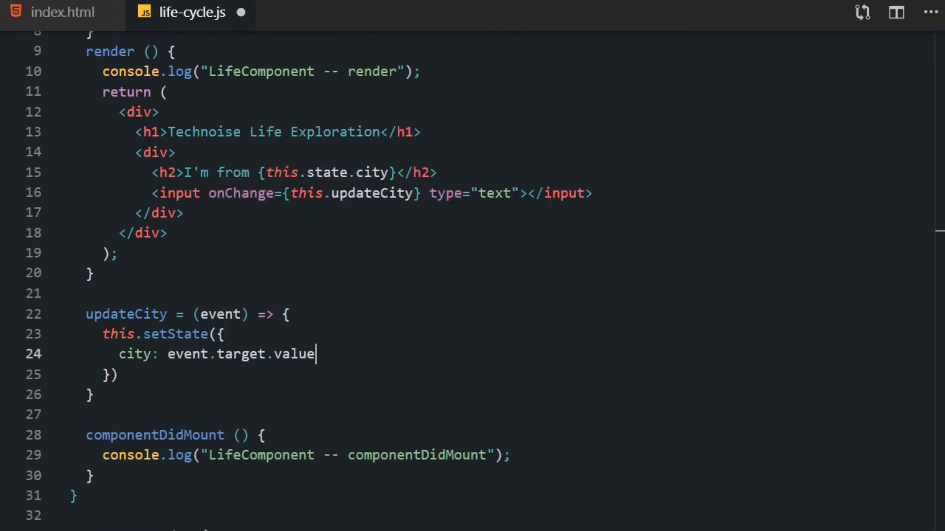
{"action": "key", "text": "ctrl+s"}
{"action": "key", "text": "ctrl+Home"}
{"action": "key", "text": "Down"}
{"action": "key", "text": "End"}
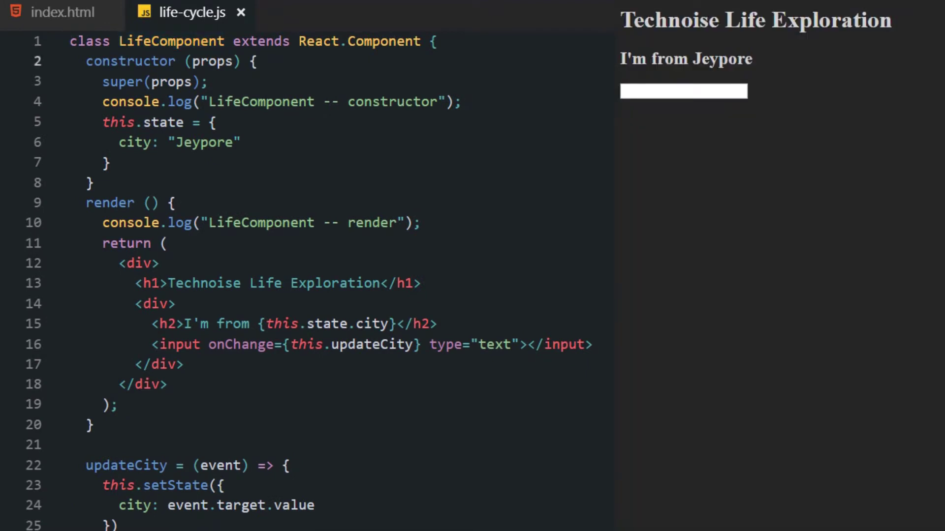
{"action": "type", "text": "Mumba"}
Clear and retype the city in the preview's input to test the handler
{"action": "key", "text": "BackSpace"}
{"action": "key", "text": "BackSpace"}
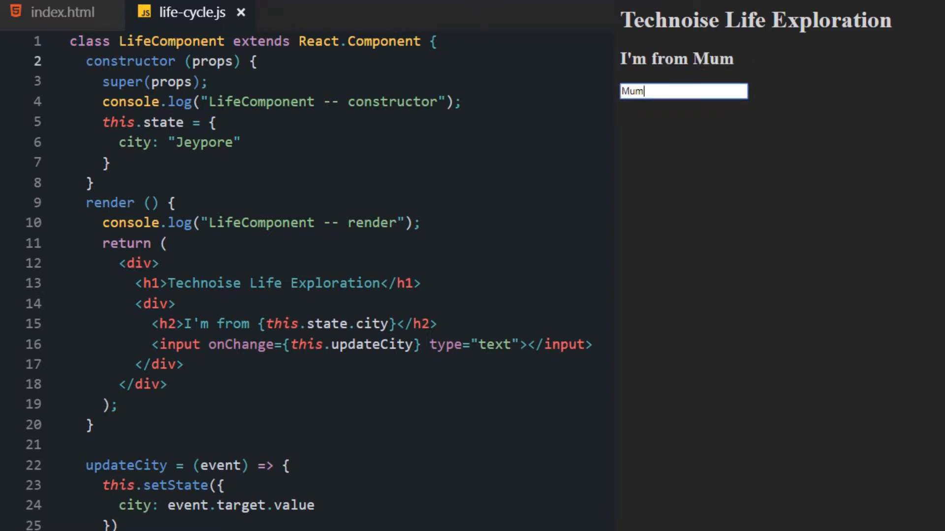
{"action": "key", "text": "BackSpace"}
{"action": "key", "text": "BackSpace"}
{"action": "key", "text": "BackSpace"}
{"action": "type", "text": "Sydney"}
{"action": "key", "text": "BackSpace"}
{"action": "key", "text": "BackSpace"}
{"action": "key", "text": "BackSpace"}
{"action": "type", "text": "Sydne"}
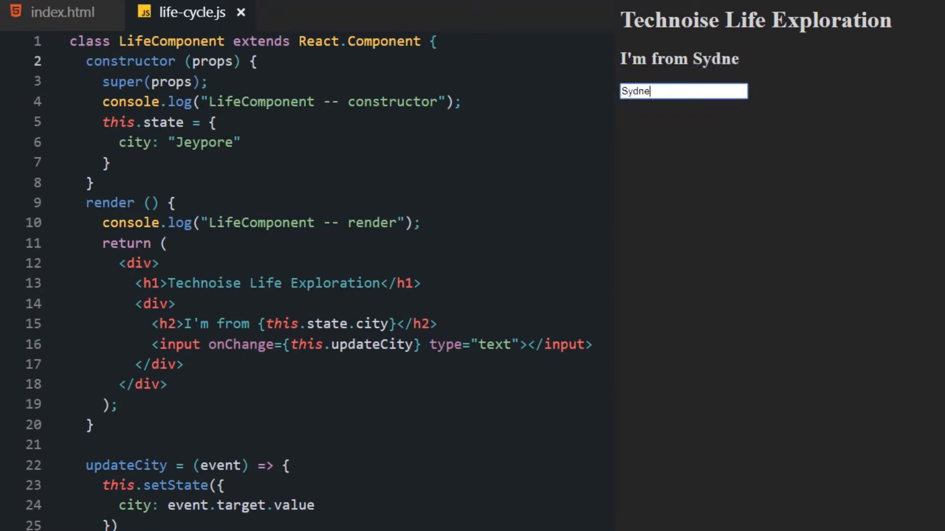
{"action": "type", "text": "y"}
Add componentDidUpdate logging "LifeComponent -- componentDidUpdate", save, and show the console
{"action": "key", "text": "Return"}
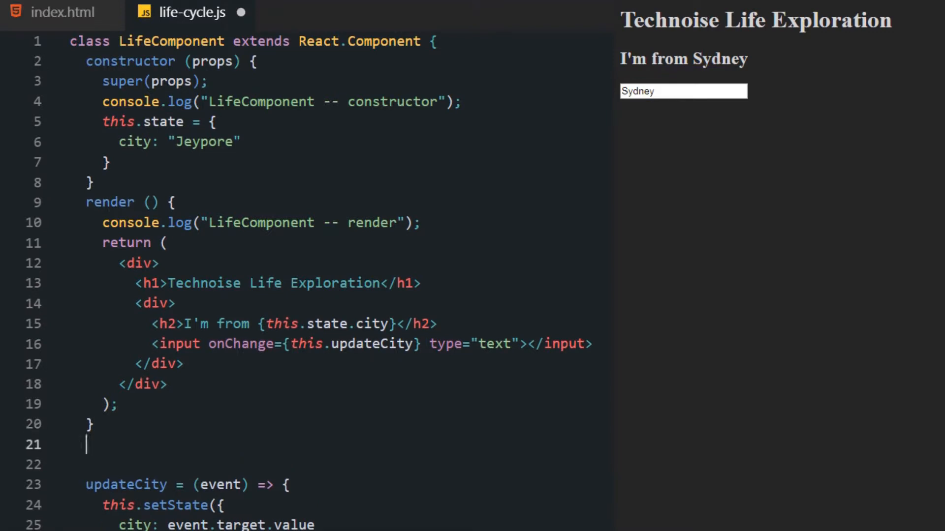
{"action": "type", "text": "componentDidUpdate () {"}
{"action": "key", "text": "Return"}
{"action": "key", "text": "Down"}
{"action": "type", "text": "console.l"}
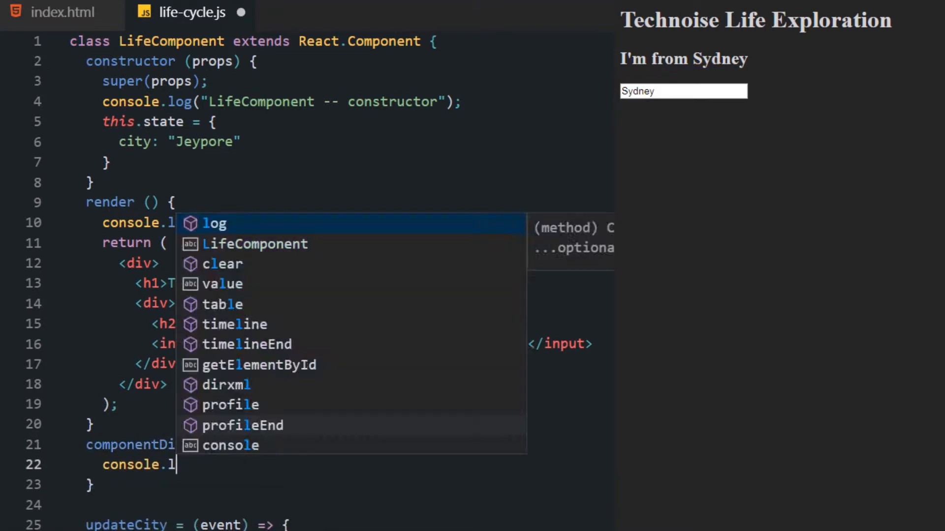
{"action": "type", "text": "og(\"LifeComponent -- componentDidUp"}
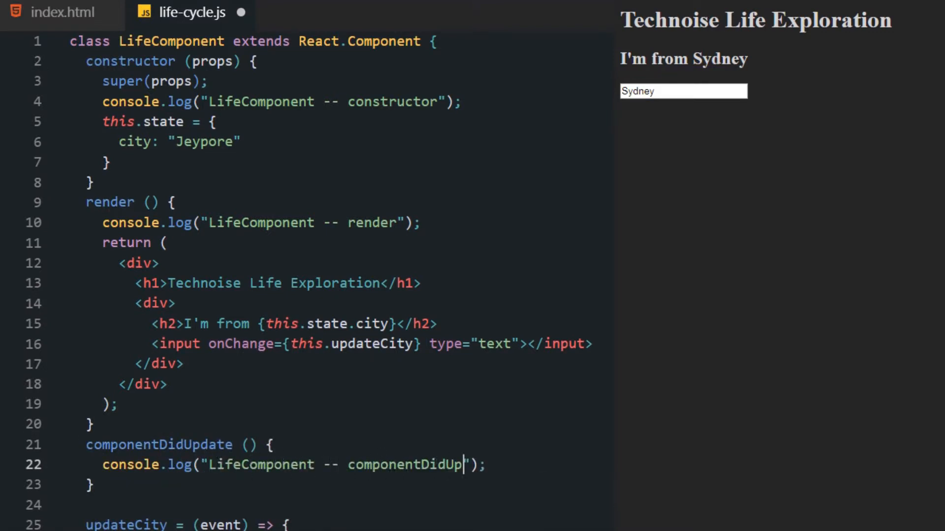
{"action": "type", "text": "date"}
{"action": "key", "text": "ctrl+s"}
{"action": "key", "text": "ctrl+shift+j"}
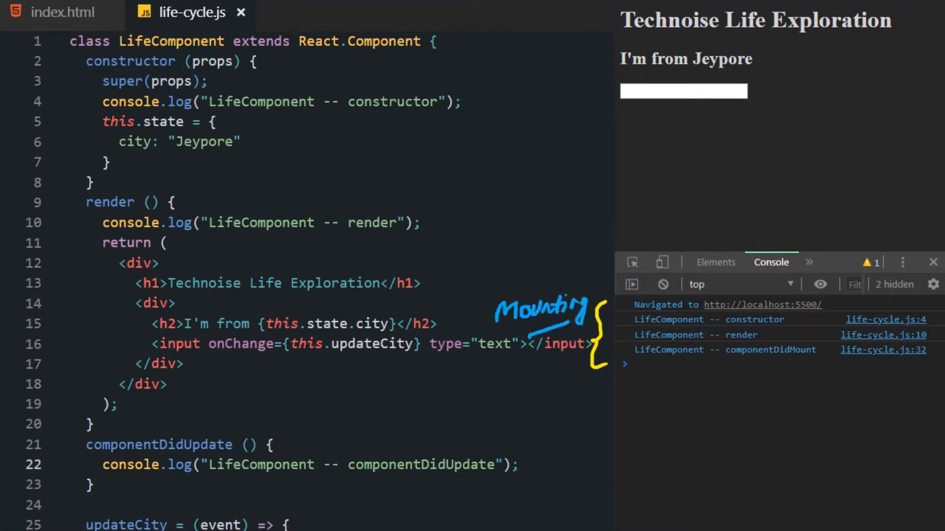
{"action": "type", "text": "M"}
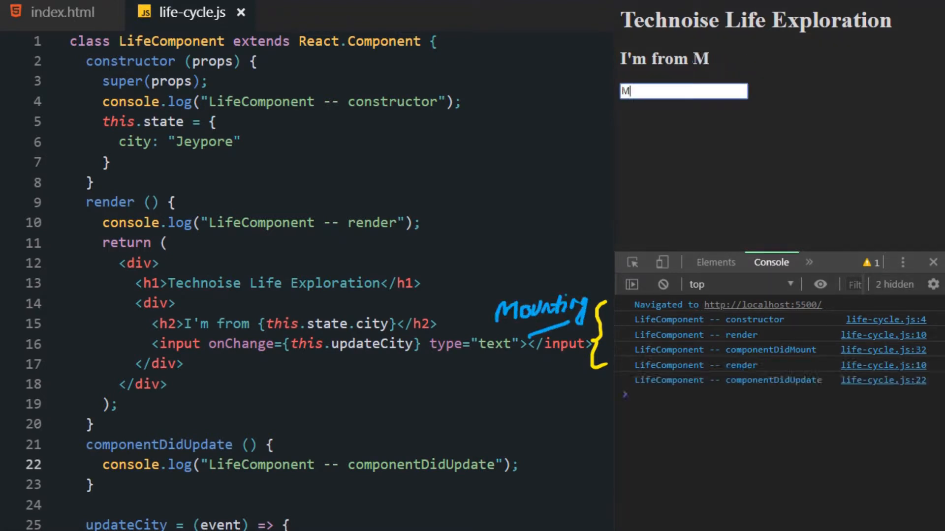
{"action": "type", "text": "u"}
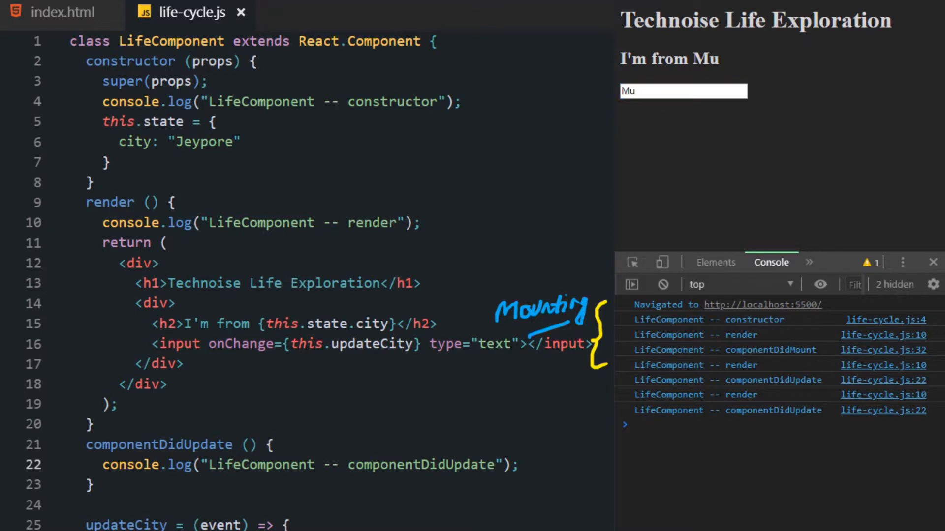
Annotate the update logs as Updating, clear the console, close DevTools and the preview window
{"action": "mouse_move", "coordinate": [603, 374]}
{"action": "left_mouse_down"}
{"action": "mouse_move", "coordinate": [597, 405]}
{"action": "mouse_move", "coordinate": [606, 419]}
{"action": "left_mouse_up"}
{"action": "mouse_move", "coordinate": [507, 393]}
{"action": "left_mouse_down"}
{"action": "mouse_move", "coordinate": [529, 431]}
{"action": "mouse_move", "coordinate": [564, 399]}
{"action": "mouse_move", "coordinate": [583, 407]}
{"action": "left_mouse_up"}
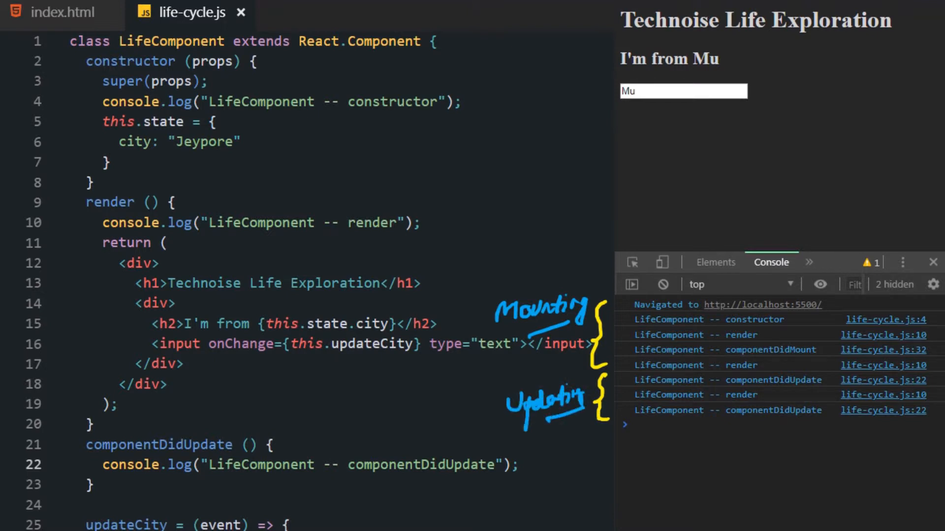
{"action": "key", "text": "Escape"}
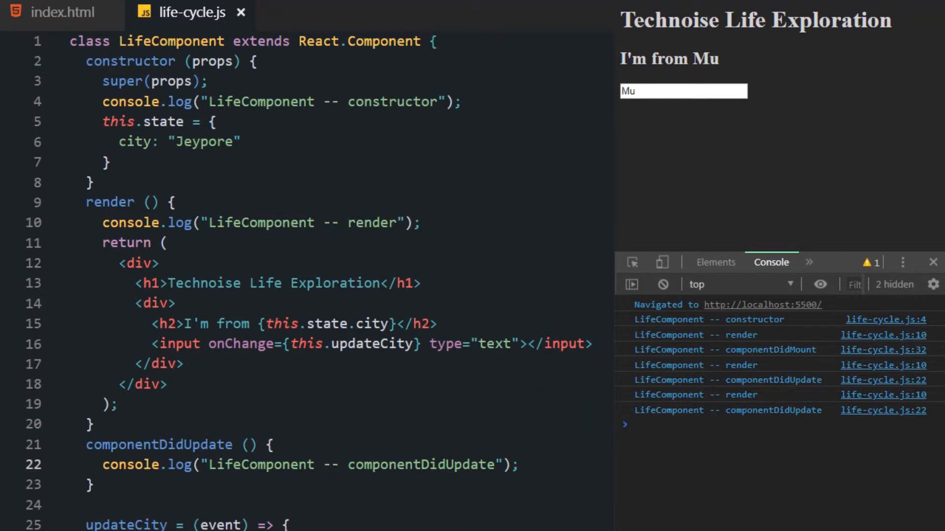
{"action": "left_click", "coordinate": [663, 285]}
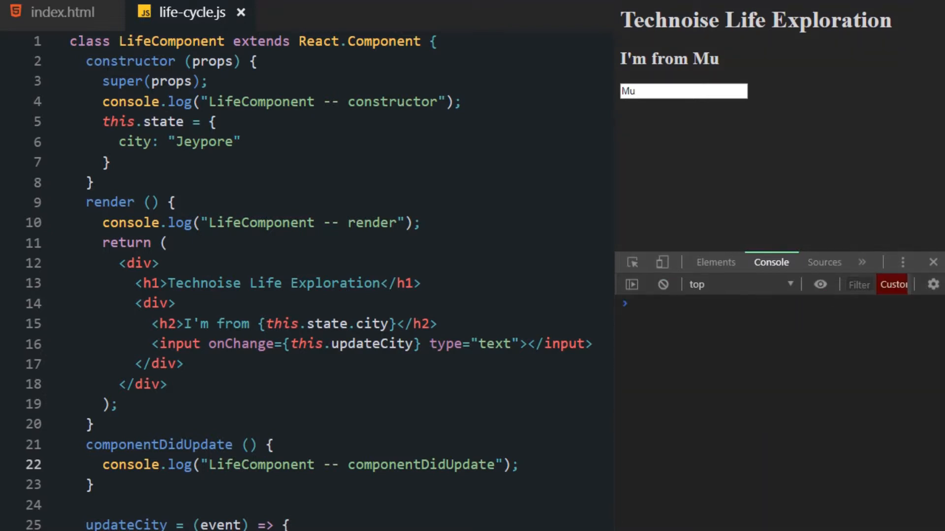
{"action": "key", "text": "F12"}
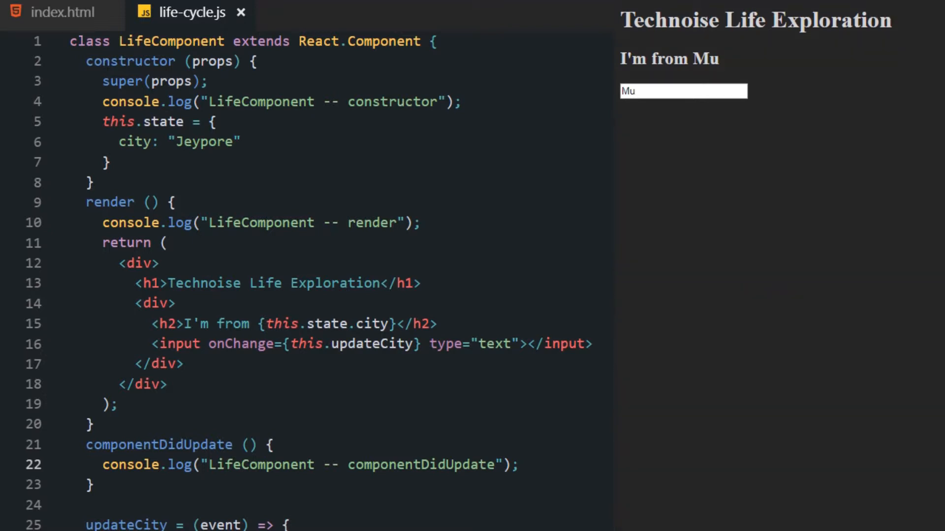
{"action": "key", "text": "alt+Tab"}
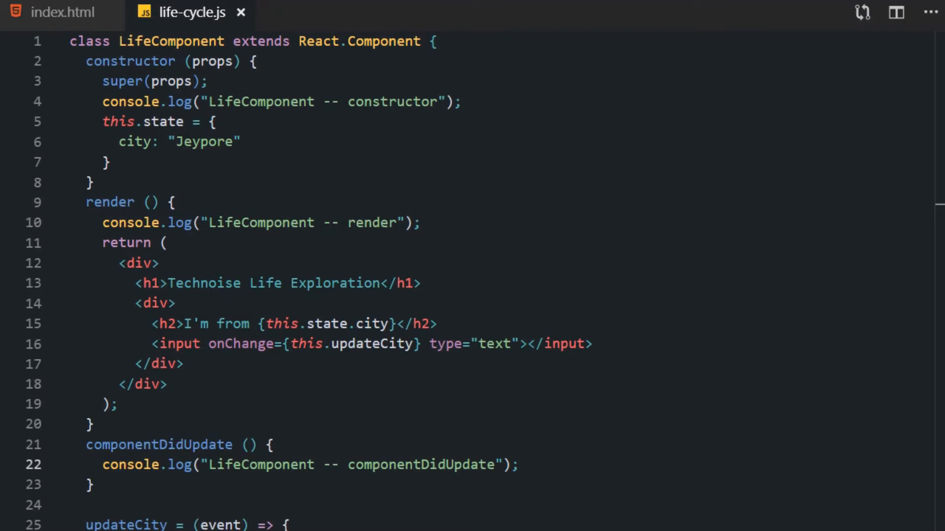
Add shouldComponentUpdate logging its name and returning false, saving after each change
{"action": "key", "text": "Return"}
{"action": "type", "text": "should"}
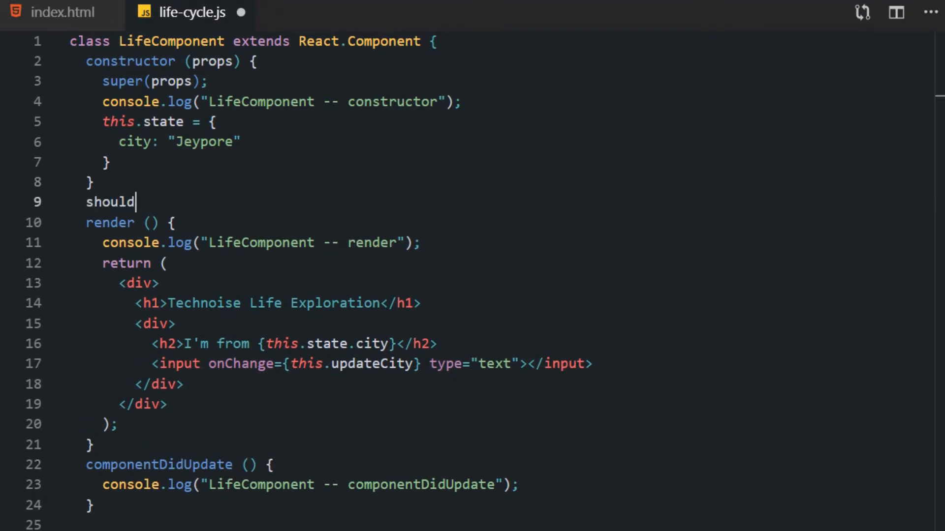
{"action": "type", "text": "ComponentUpdate () {"}
{"action": "key", "text": "Return"}
{"action": "type", "text": "console.log("}
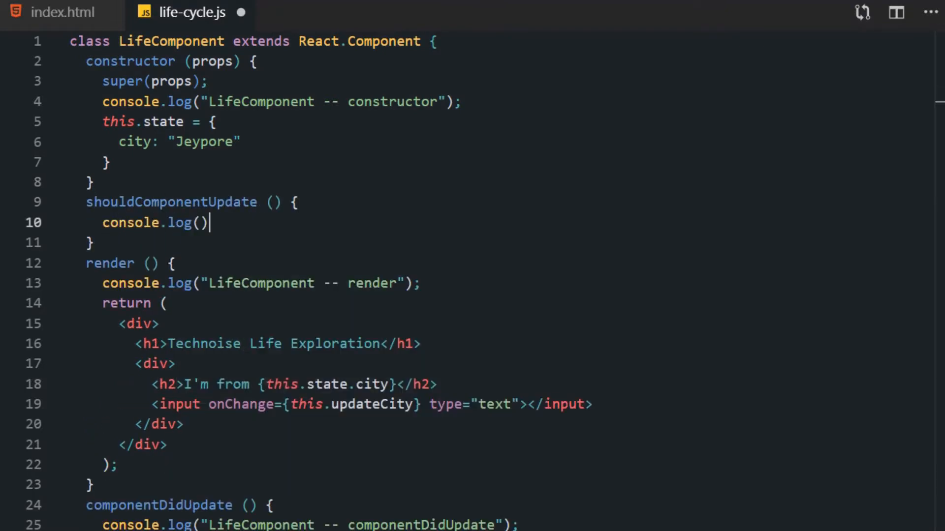
{"action": "type", "text": "\"LifeComponent -- shouldCompon"}
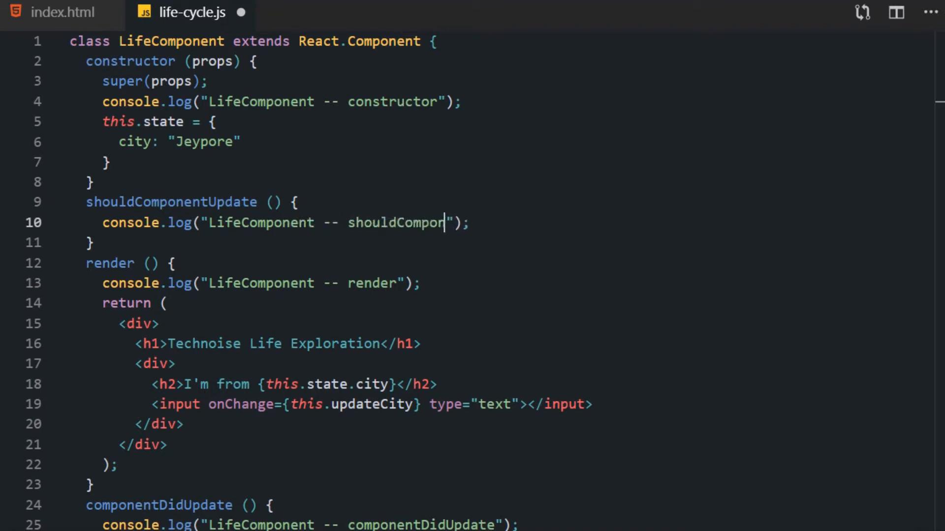
{"action": "type", "text": "entUpdate"}
{"action": "key", "text": "End"}
{"action": "key", "text": "Return"}
{"action": "type", "text": "return true;"}
{"action": "key", "text": "ctrl+s"}
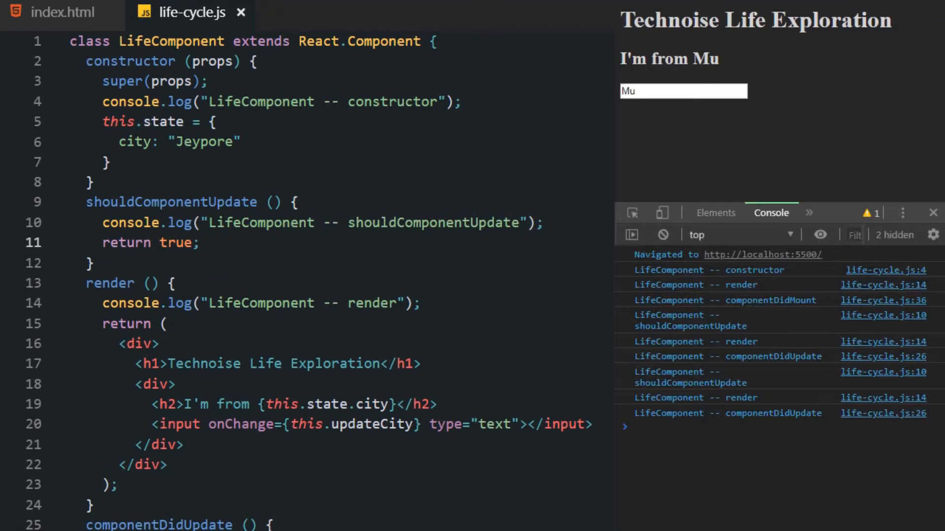
{"action": "double_click", "coordinate": [176, 242]}
{"action": "type", "text": "fals"}
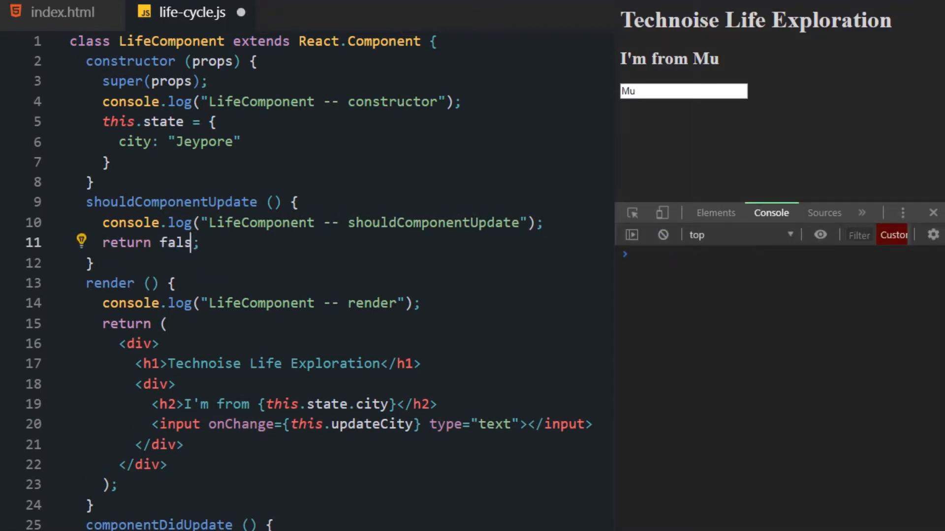
{"action": "type", "text": "e"}
{"action": "key", "text": "ctrl+s"}
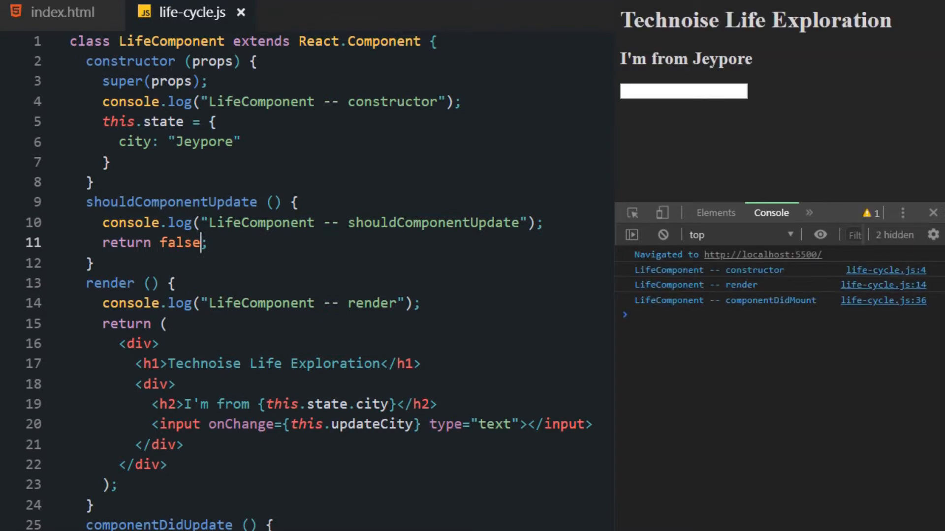
{"action": "type", "text": "M"}
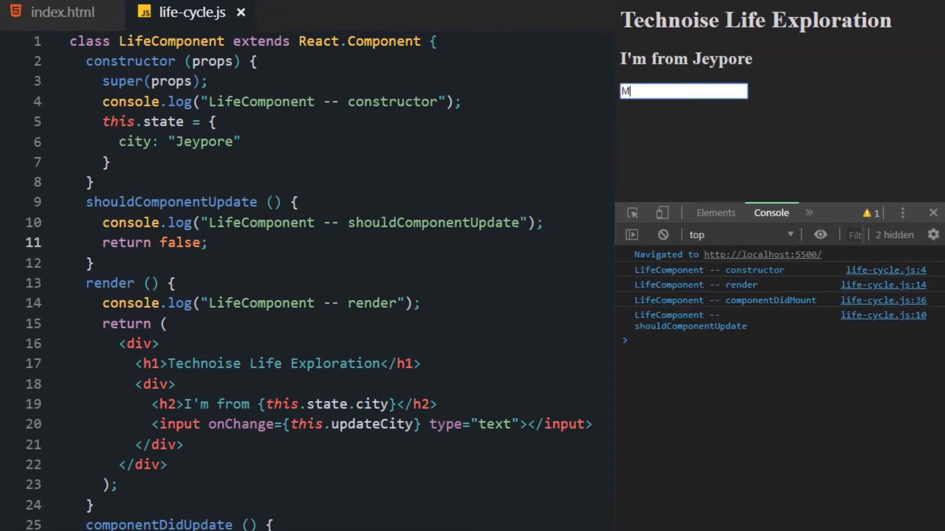
{"action": "type", "text": "umbai"}
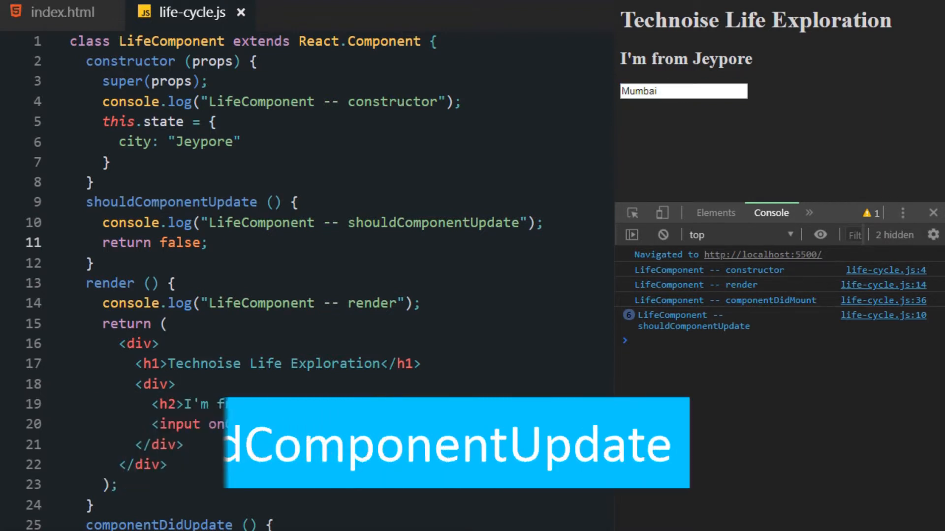
Make shouldComponentUpdate return true only when nextState.city == 'Sydney', otherwise false, and save
{"action": "left_click", "coordinate": [275, 202]}
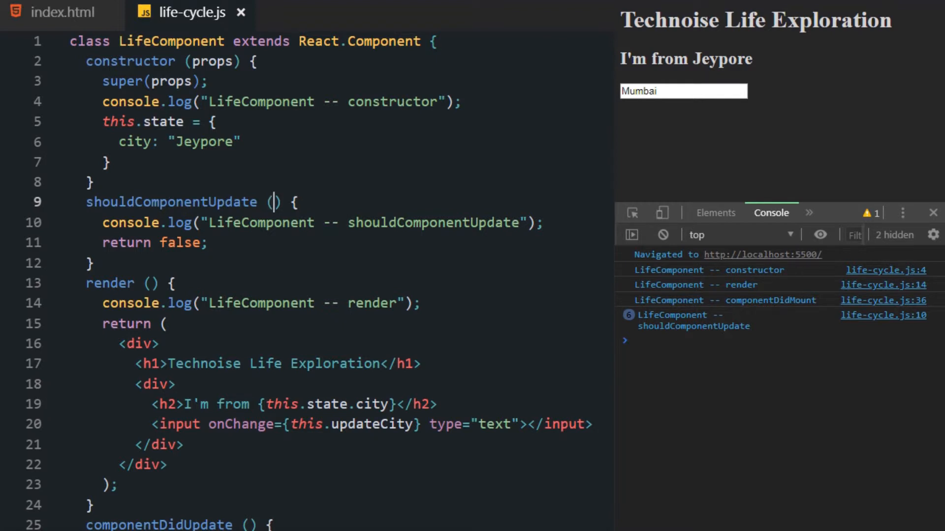
{"action": "type", "text": "nextPro"}
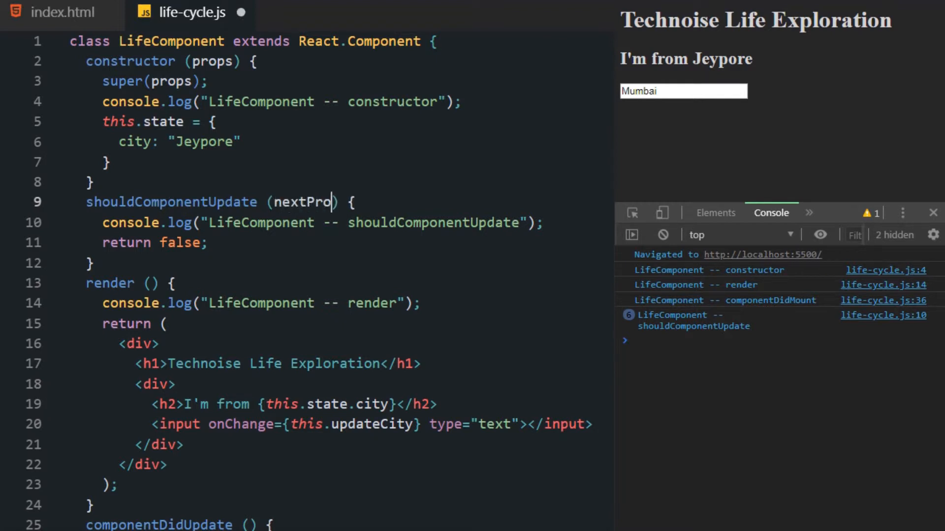
{"action": "type", "text": "ps, nextState, contex"}
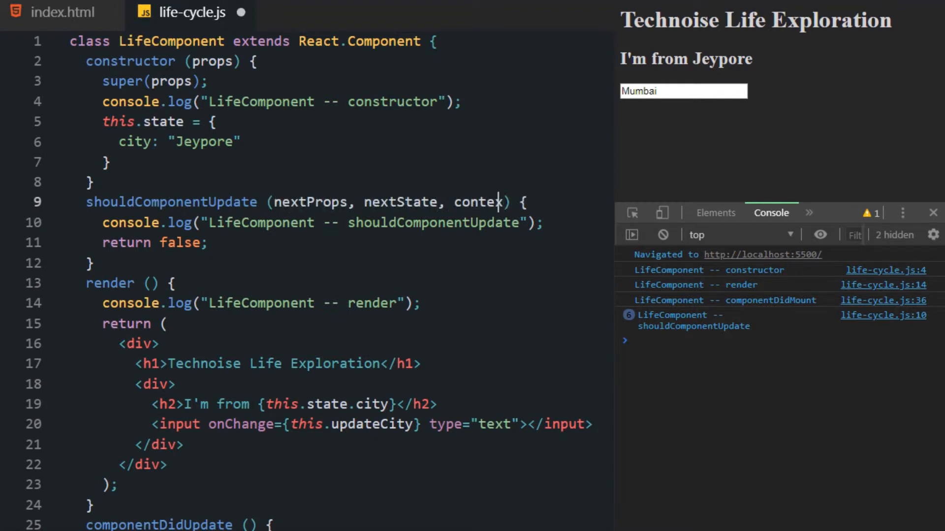
{"action": "type", "text": "t"}
{"action": "key", "text": "Down"}
{"action": "key", "text": "End"}
{"action": "key", "text": "Return"}
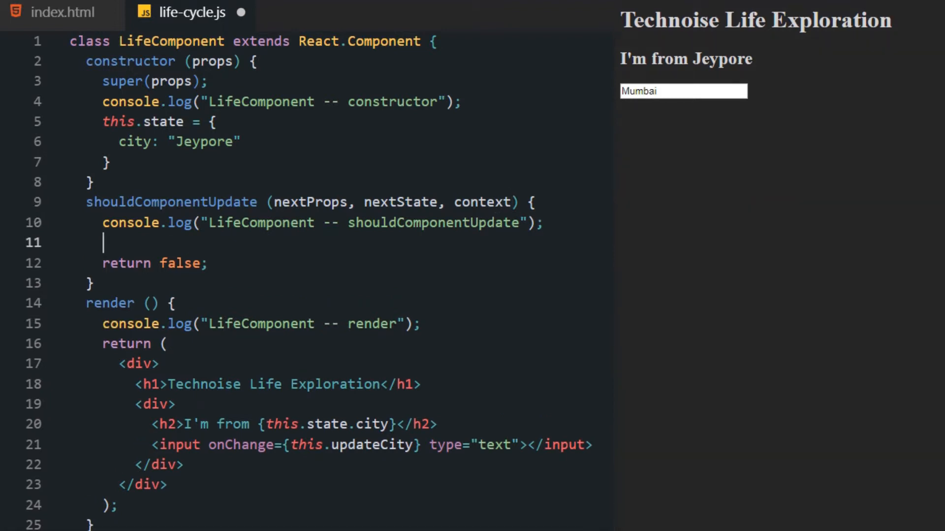
{"action": "type", "text": "if () {"}
{"action": "key", "text": "Return"}
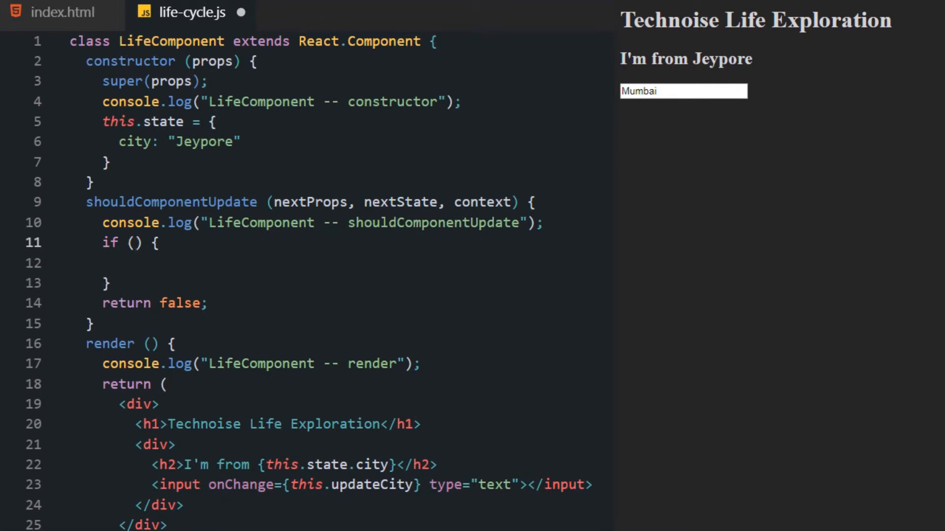
{"action": "key", "text": "Up"}
{"action": "key", "text": "Right"}
{"action": "key", "text": "Right"}
{"action": "type", "text": "nextState.city == 'S"}
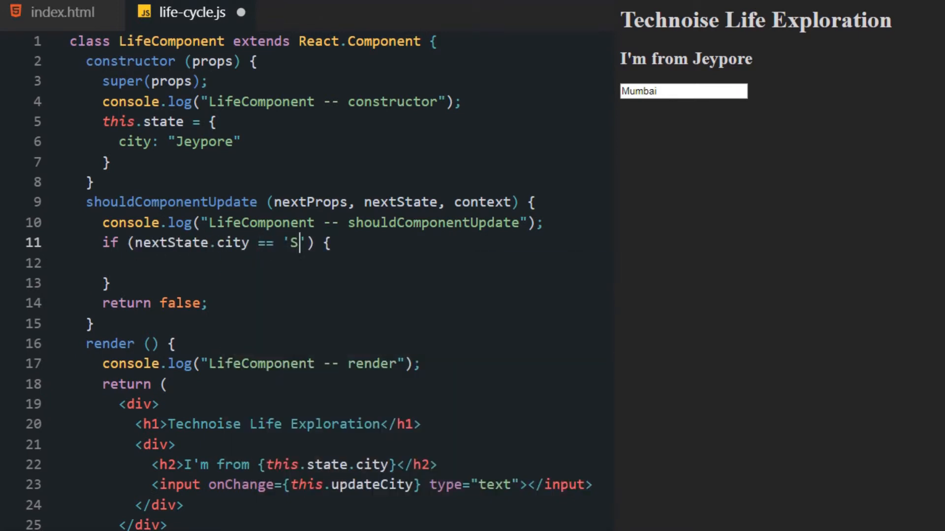
{"action": "type", "text": "ydney"}
{"action": "key", "text": "Down"}
{"action": "key", "text": "Tab"}
{"action": "type", "text": "return "}
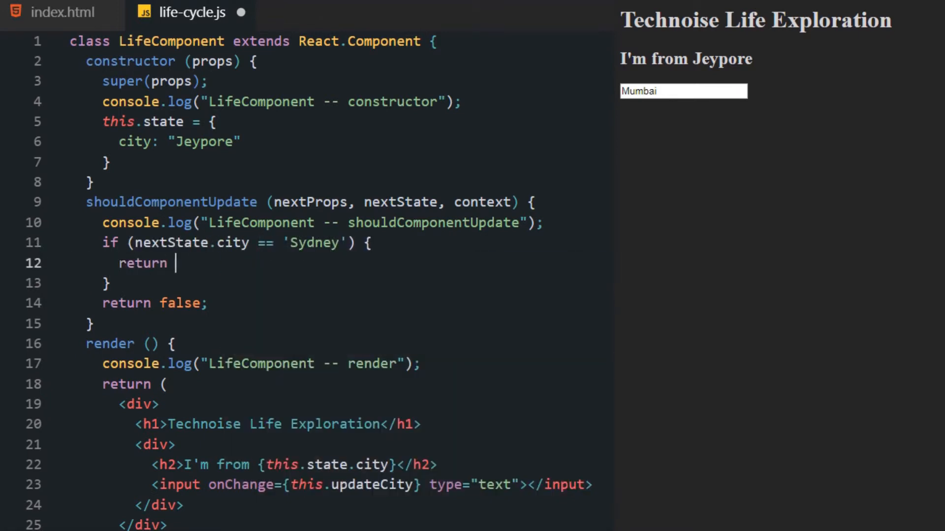
{"action": "type", "text": "true;"}
{"action": "key", "text": "ctrl+s"}
Check the browser console after entering Sydney, clear it and return to the editor
{"action": "key", "text": "ctrl+shift+i"}
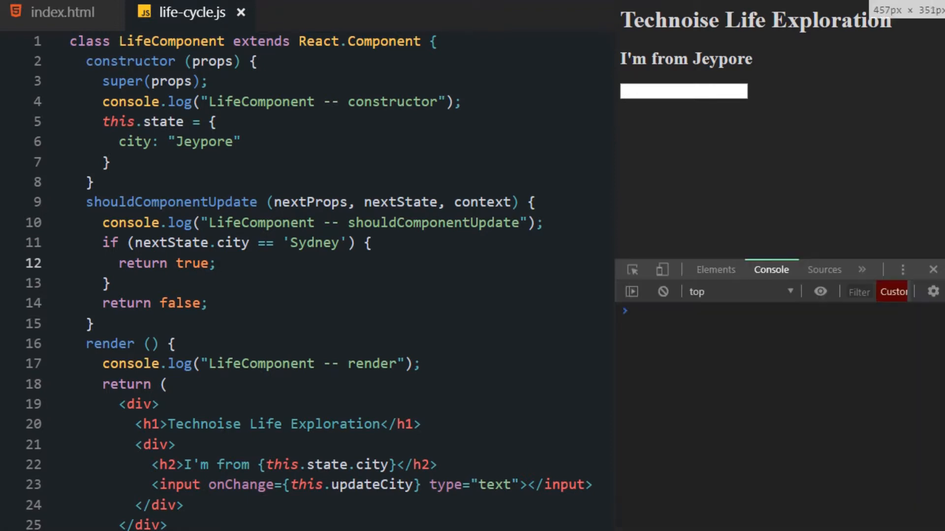
{"action": "type", "text": "Sydney"}
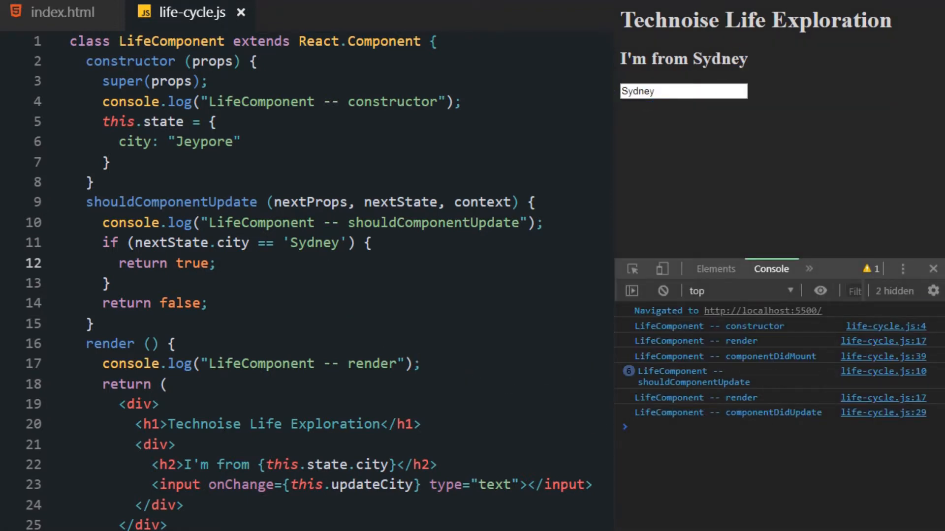
{"action": "key", "text": "ctrl+l"}
{"action": "key", "text": "ctrl+shift+i"}
{"action": "key", "text": "alt+Tab"}
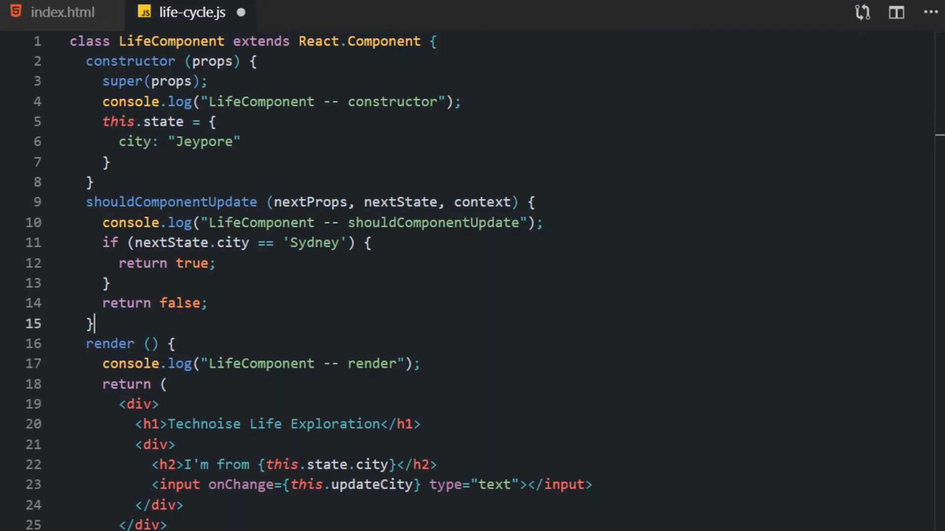
Start a new method line after shouldComponentUpdate in life-cycle.js
{"action": "key", "text": "Return"}
{"action": "type", "text": "getSnapshotBefo"}
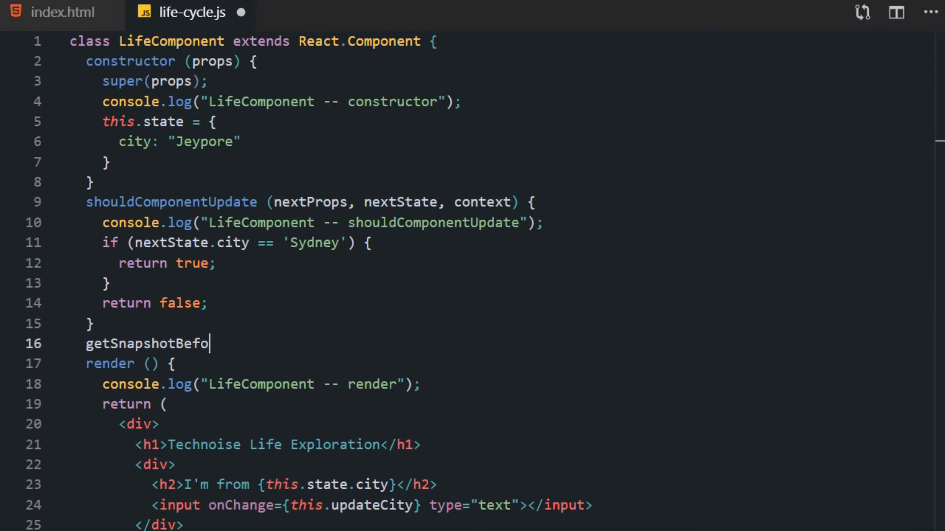
{"action": "type", "text": "reUpdate () {"}
Add getSnapshotBeforeUpdate logging "LifeComponent -- getSnapshotBeforeUpdate", save, and test with Sydney in the browser
{"action": "key", "text": "Return"}
{"action": "type", "text": "conso"}
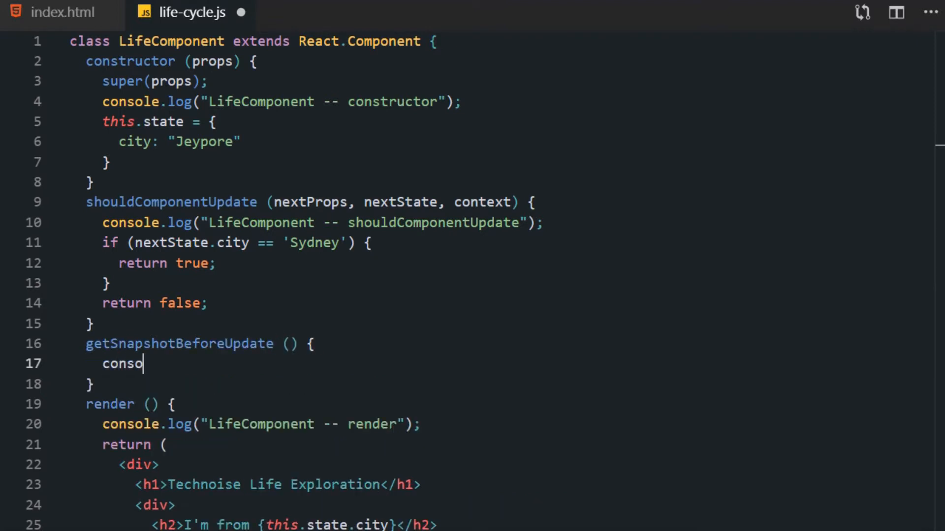
{"action": "type", "text": "le.log();"}
{"action": "key", "text": "Left"}
{"action": "key", "text": "Left"}
{"action": "type", "text": "\"LifeComponent "}
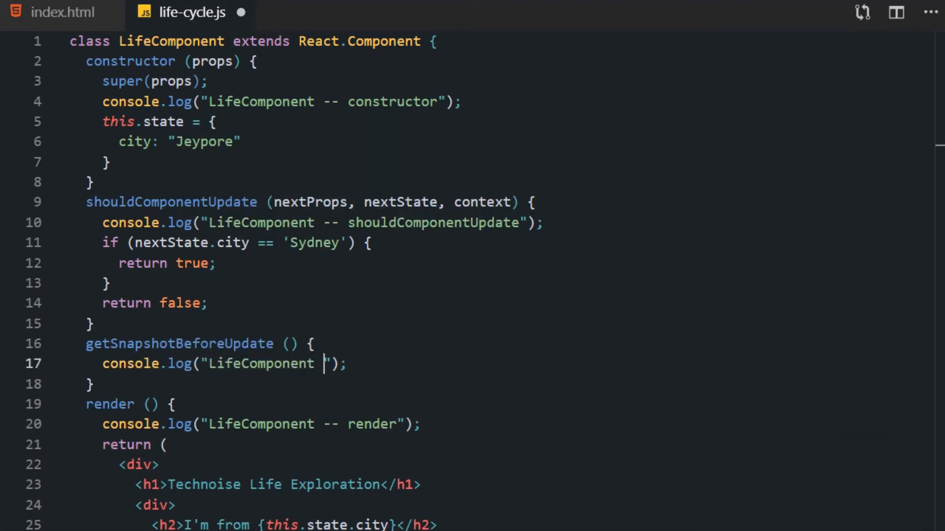
{"action": "type", "text": "-- getSnapshotBeforeUpdate"}
{"action": "key", "text": "ctrl+s"}
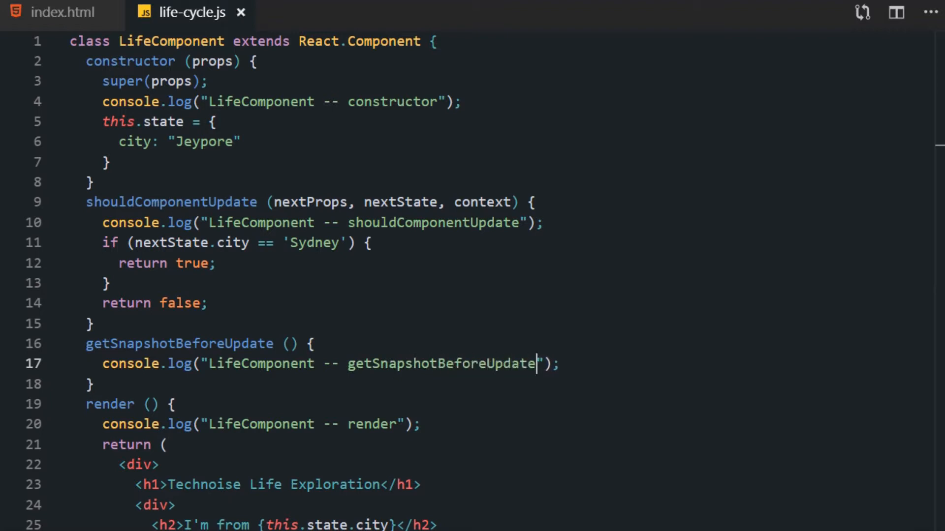
{"action": "key", "text": "alt+Tab"}
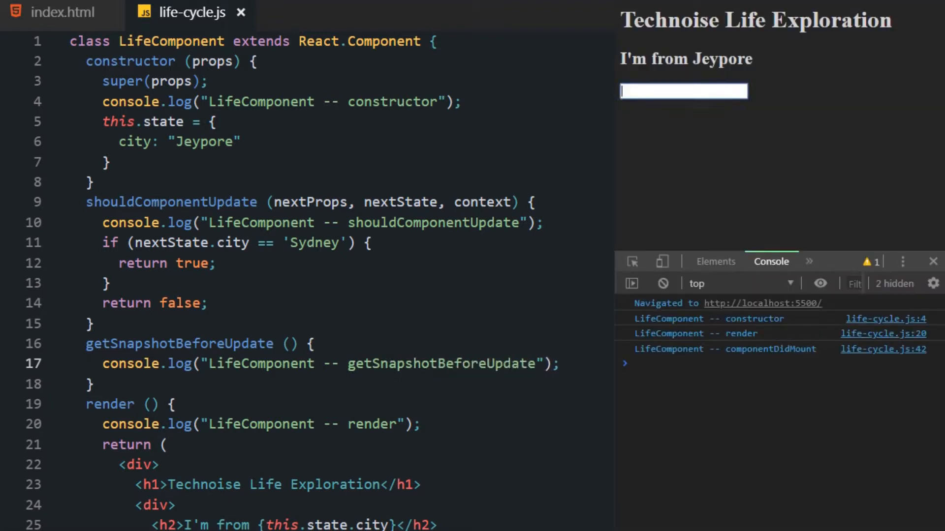
{"action": "type", "text": "Syd"}
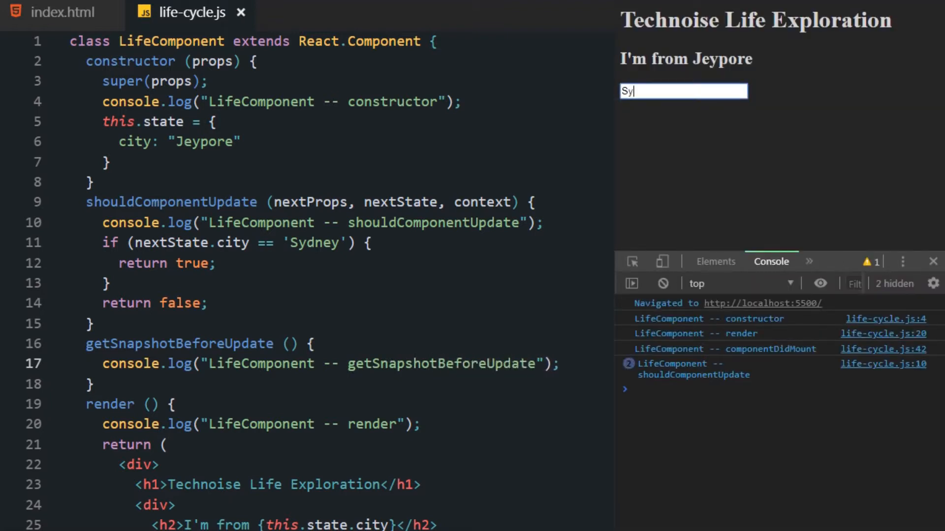
{"action": "type", "text": "ne"}
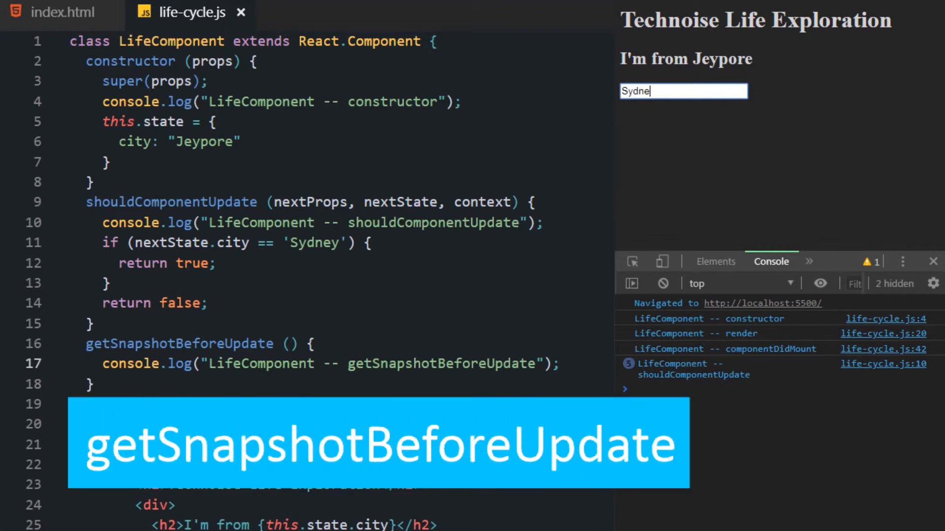
{"action": "type", "text": "y"}
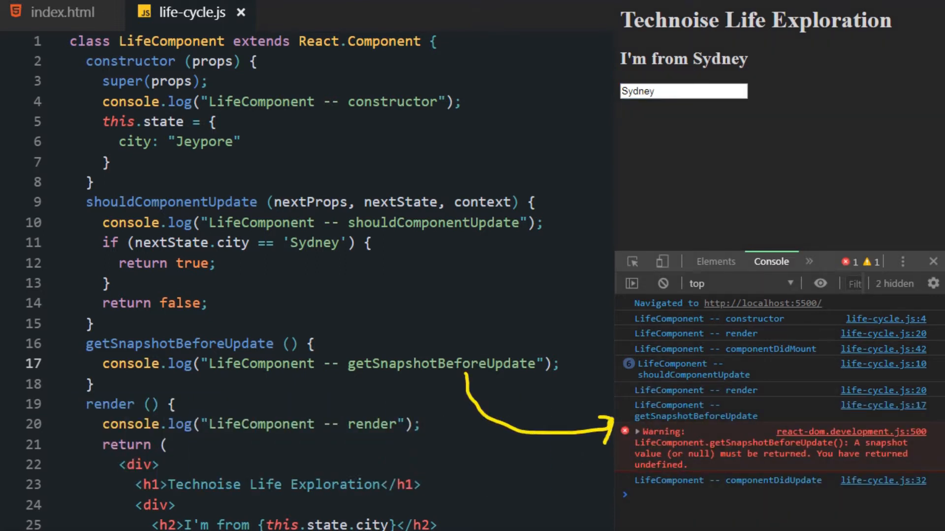
Add return null; below the getSnapshotBeforeUpdate log and save for retesting
{"action": "left_click", "coordinate": [664, 283]}
{"action": "key", "text": "Return"}
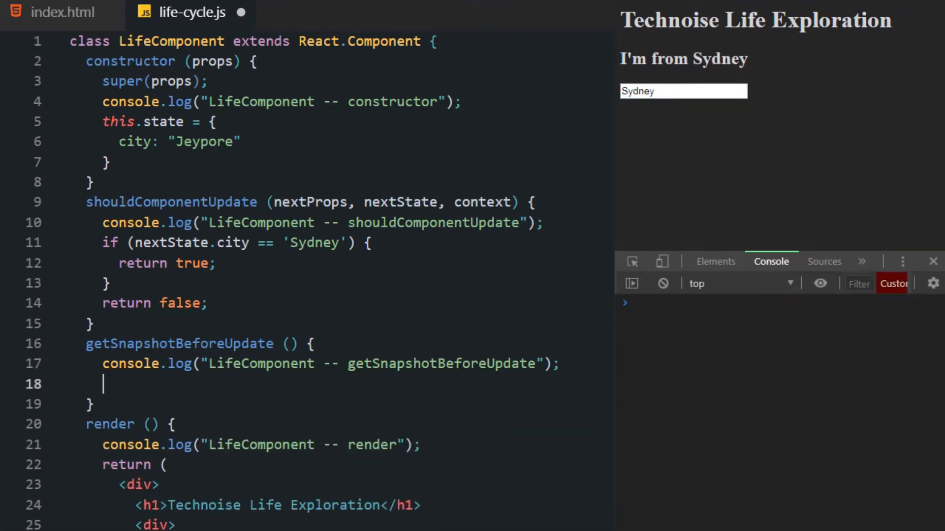
{"action": "type", "text": "return null;"}
{"action": "key", "text": "ctrl+s"}
{"action": "type", "text": "Sy"}
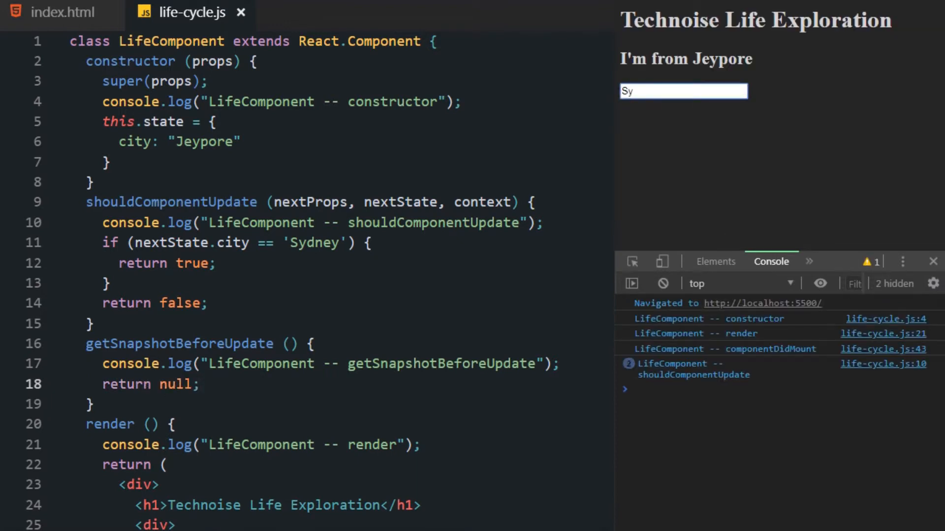
{"action": "type", "text": "dney"}
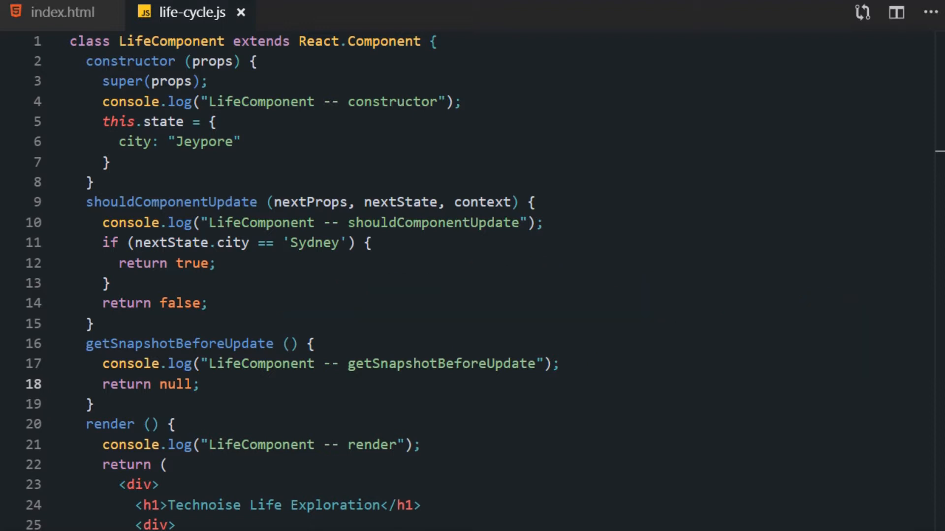
Replace the null return with an object { country: "India" } in getSnapshotBeforeUpdate
{"action": "key", "text": "ctrl+shift+Left"}
{"action": "type", "text": "{"}
{"action": "key", "text": "Return"}
{"action": "type", "text": "cou"}
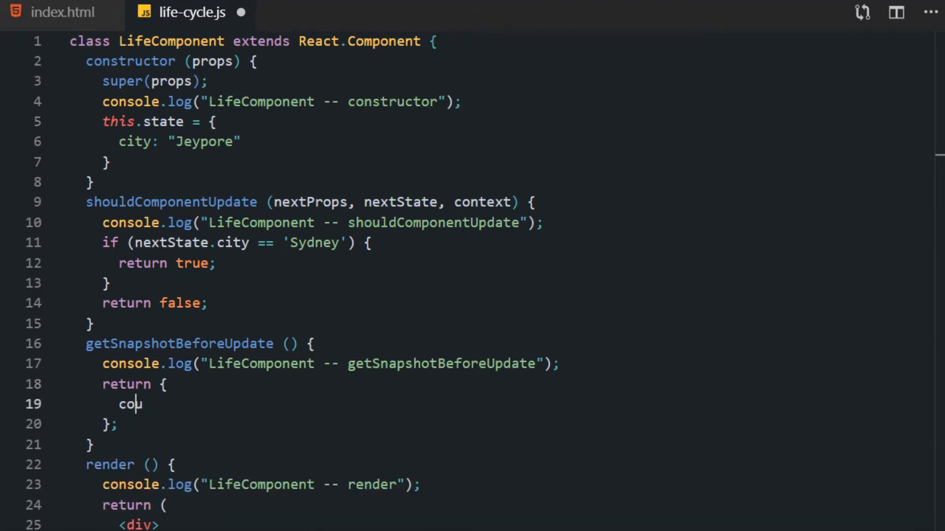
{"action": "type", "text": "ntry: \"india"}
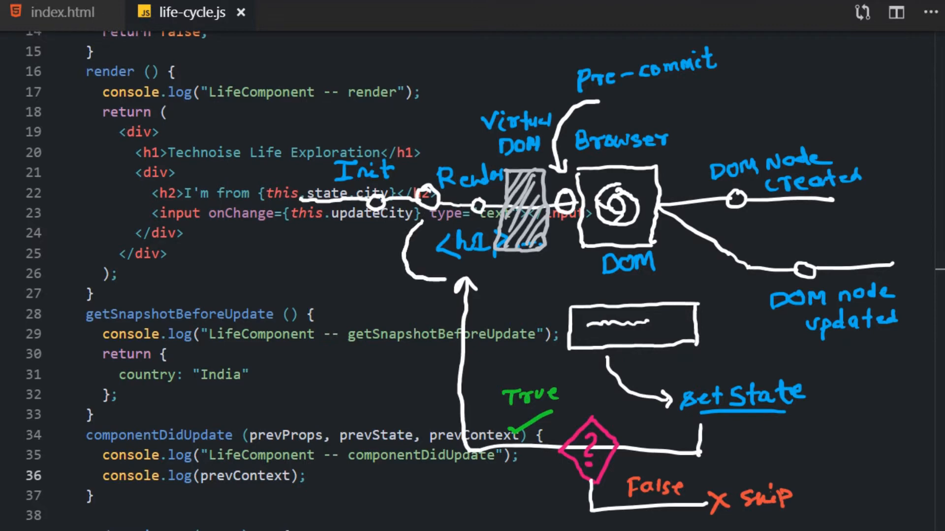
Have componentDidUpdate take prevProps, prevState, prevContext and log prevContext
{"action": "key", "text": "Up"}
{"action": "key", "text": "Up"}
{"action": "key", "text": "Up"}
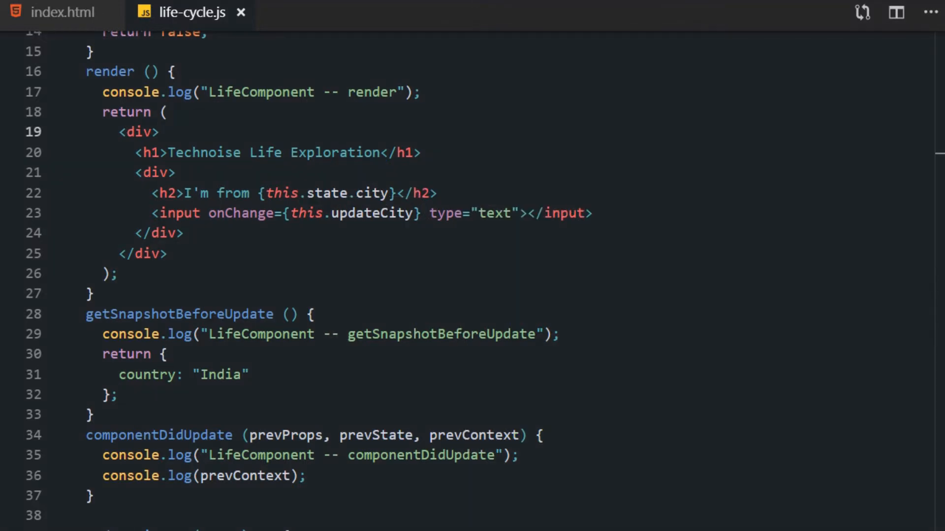
{"action": "key", "text": "Up"}
{"action": "key", "text": "Up"}
{"action": "key", "text": "Up"}
{"action": "key", "text": "Up"}
{"action": "key", "text": "Up"}
{"action": "key", "text": "Up"}
{"action": "left_click", "coordinate": [160, 222]}
{"action": "key", "text": "Up"}
{"action": "key", "text": "Up"}
{"action": "key", "text": "Up"}
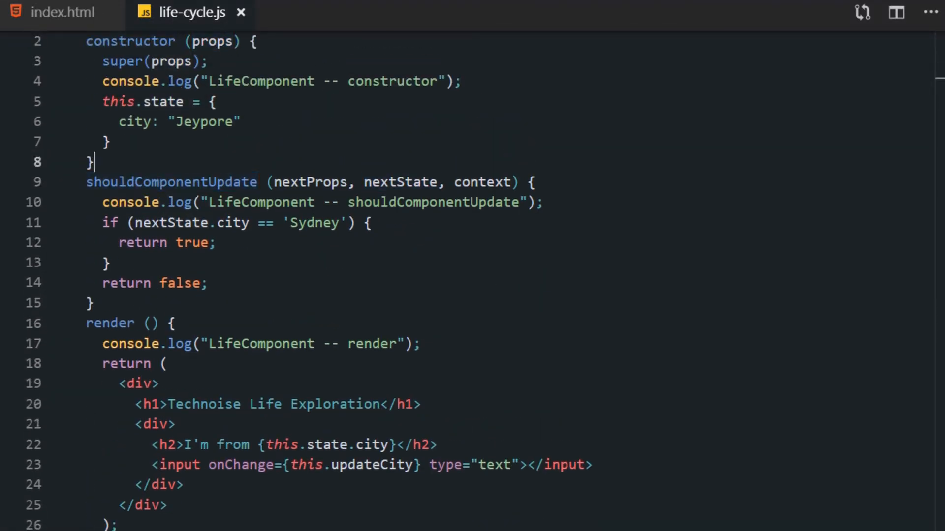
{"action": "key", "text": "Return"}
{"action": "key", "text": "Return"}
{"action": "key", "text": "Return"}
{"action": "key", "text": "Up"}
{"action": "type", "text": "stati"}
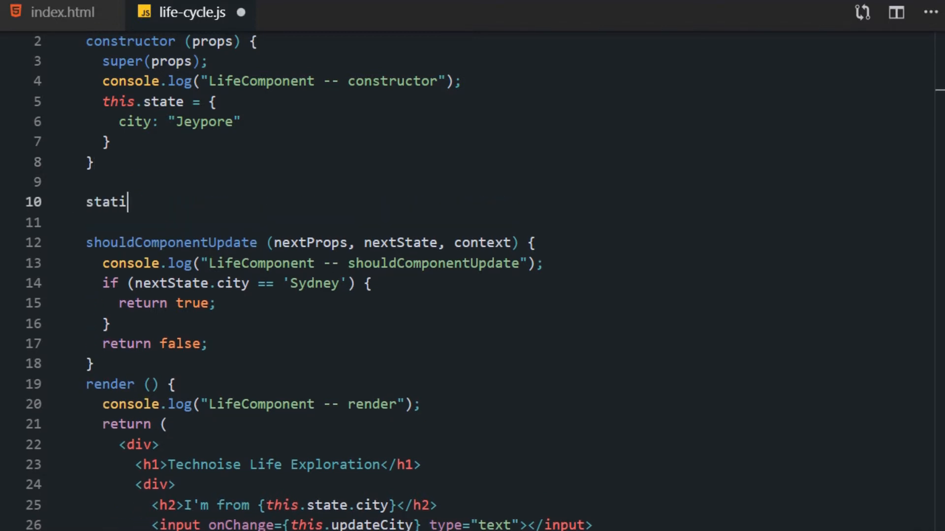
{"action": "type", "text": "c getDerivedStateFromProps () "}
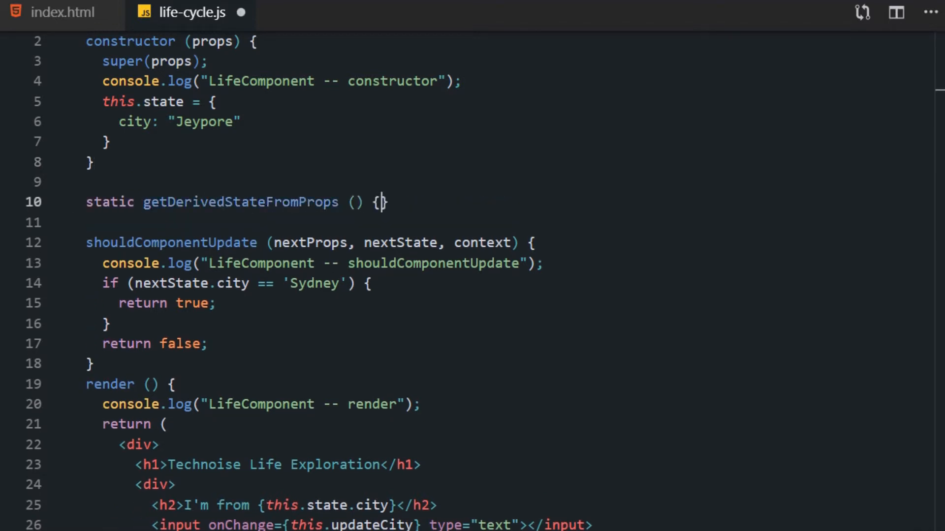
{"action": "type", "text": "{"}
{"action": "key", "text": "Return"}
{"action": "type", "text": "console.log(\"LifeComponent -- getDerivedStateF"}
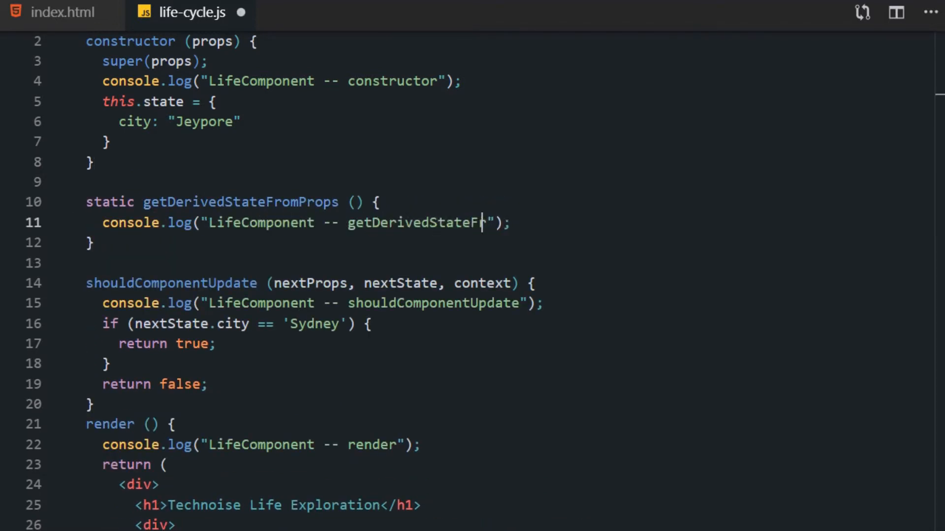
{"action": "type", "text": "romProps"}
{"action": "key", "text": "ctrl+s"}
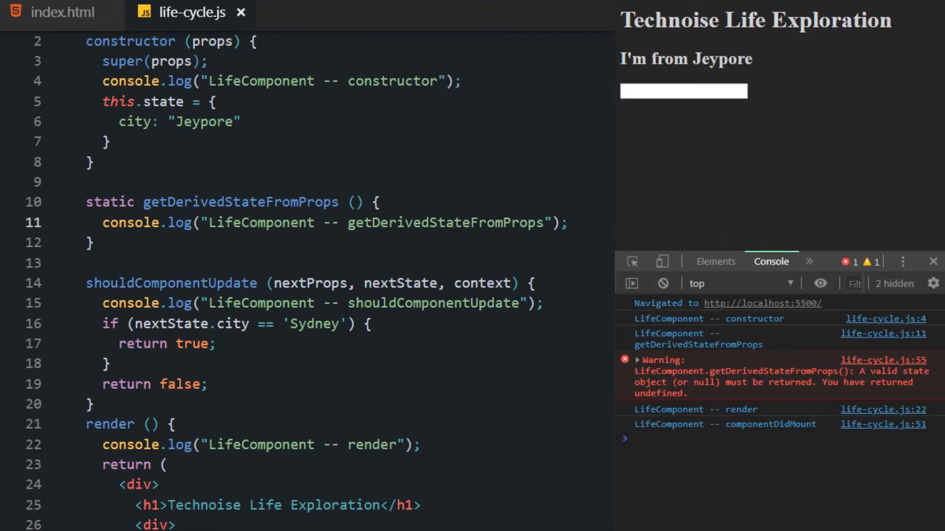
{"action": "key", "text": "Return"}
{"action": "type", "text": "retur"}
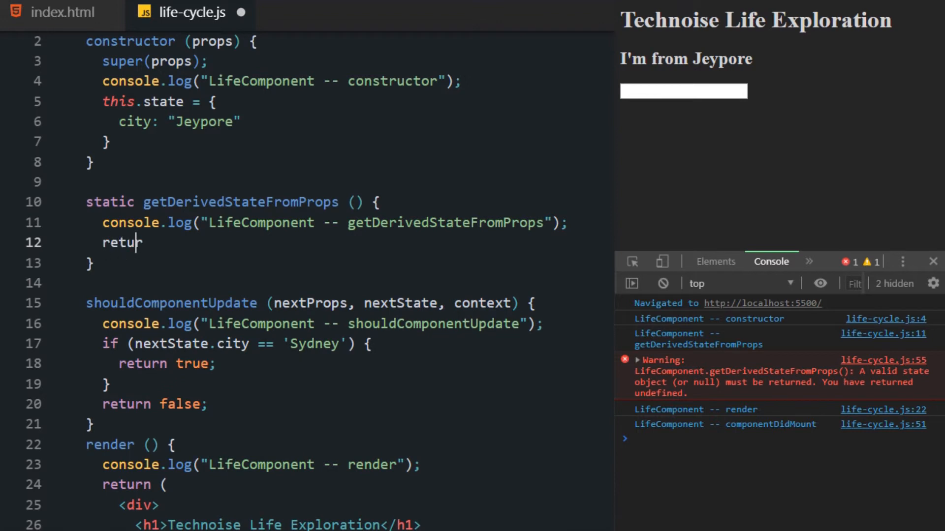
{"action": "type", "text": "n null;"}
{"action": "key", "text": "ctrl+s"}
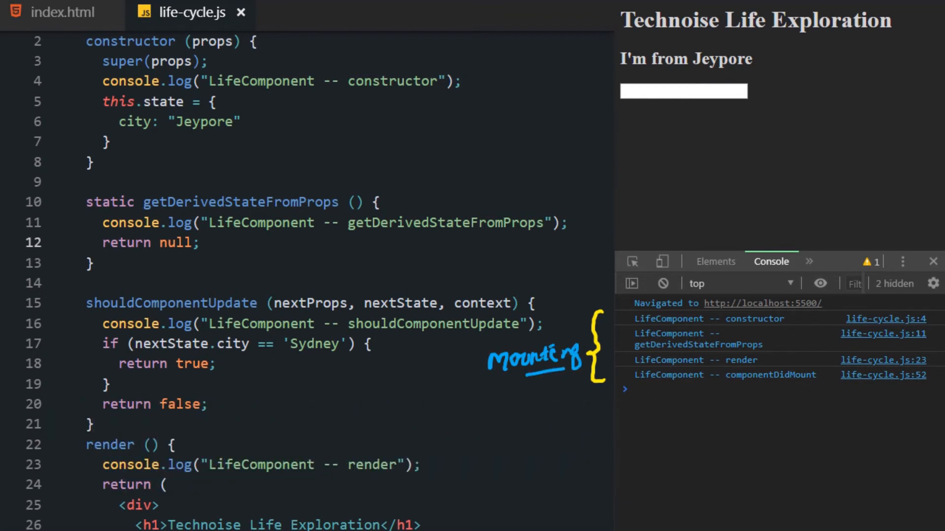
{"action": "type", "text": "S"}
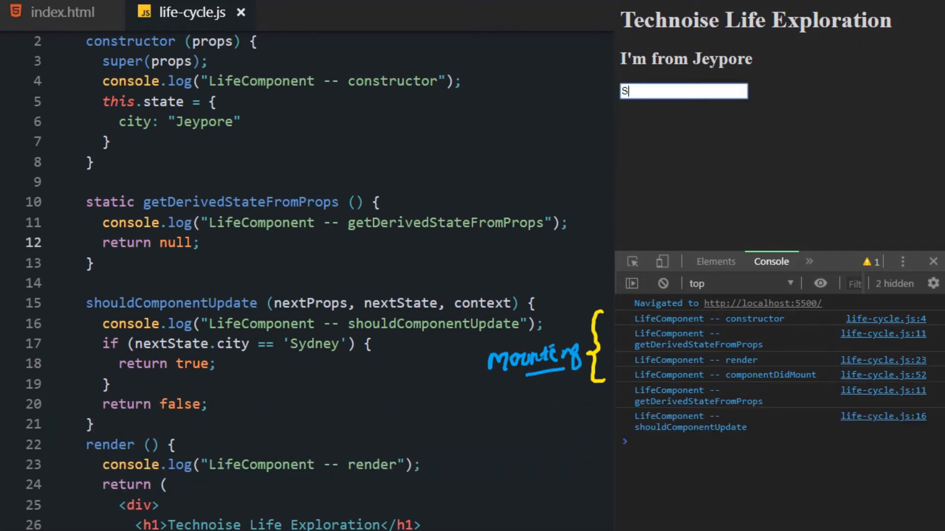
{"action": "type", "text": "ydney"}
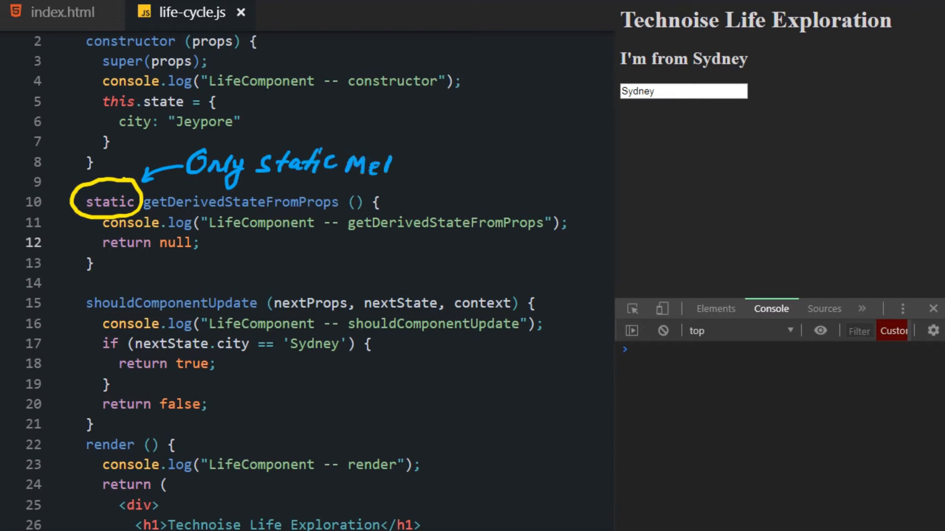
{"action": "left_click_drag", "start_coordinate": [239, 241], "coordinate": [284, 259]}
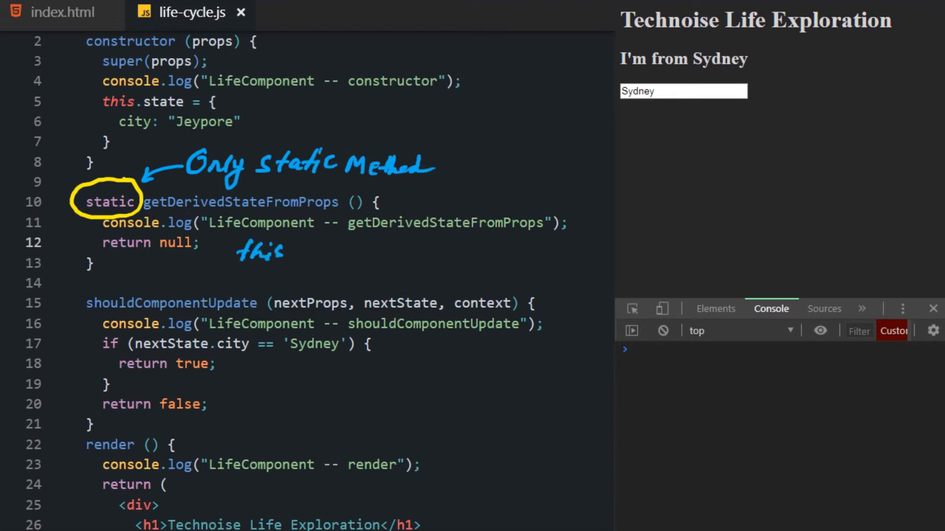
{"action": "mouse_move", "coordinate": [209, 233]}
{"action": "left_mouse_down"}
{"action": "mouse_move", "coordinate": [235, 266]}
{"action": "mouse_move", "coordinate": [211, 268]}
{"action": "left_mouse_up"}
{"action": "left_click_drag", "start_coordinate": [370, 241], "coordinate": [362, 274]}
{"action": "mouse_move", "coordinate": [384, 247]}
{"action": "left_mouse_down"}
{"action": "mouse_move", "coordinate": [454, 260]}
{"action": "mouse_move", "coordinate": [497, 248]}
{"action": "left_mouse_up"}
{"action": "mouse_move", "coordinate": [499, 244]}
{"action": "left_mouse_down"}
{"action": "mouse_move", "coordinate": [521, 256]}
{"action": "mouse_move", "coordinate": [569, 245]}
{"action": "left_mouse_up"}
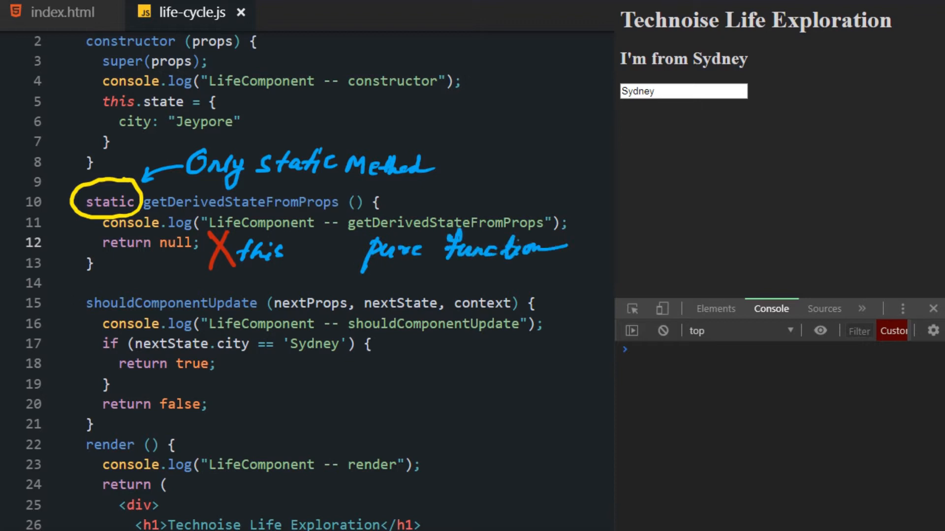
{"action": "left_click_drag", "start_coordinate": [340, 251], "coordinate": [382, 237]}
Pass myCity="Mum" to <LifeComponent /> in the render call and save
{"action": "key", "text": "Escape"}
{"action": "key", "text": "Down"}
{"action": "key", "text": "Down"}
{"action": "key", "text": "Down"}
{"action": "key", "text": "Down"}
{"action": "key", "text": "Down"}
{"action": "key", "text": "Down"}
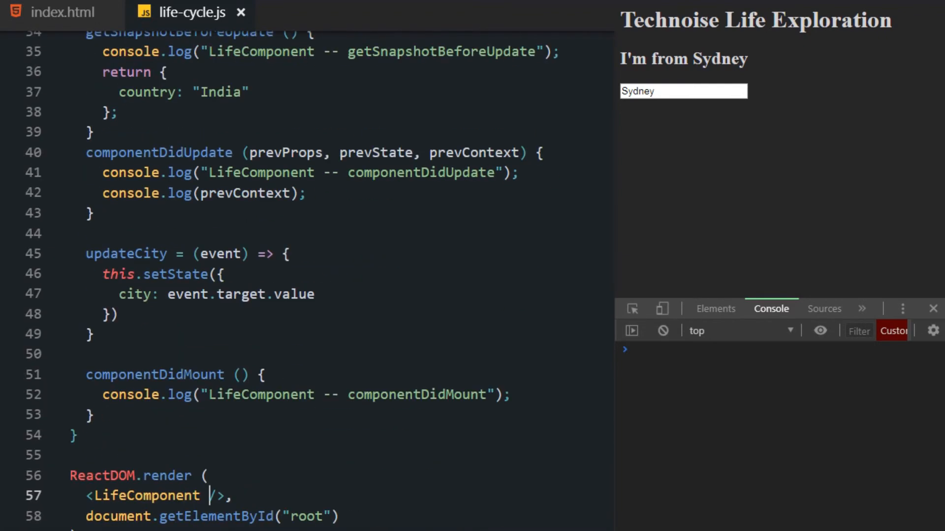
{"action": "type", "text": "myCity=\"Mum\""}
{"action": "key", "text": "ctrl+s"}
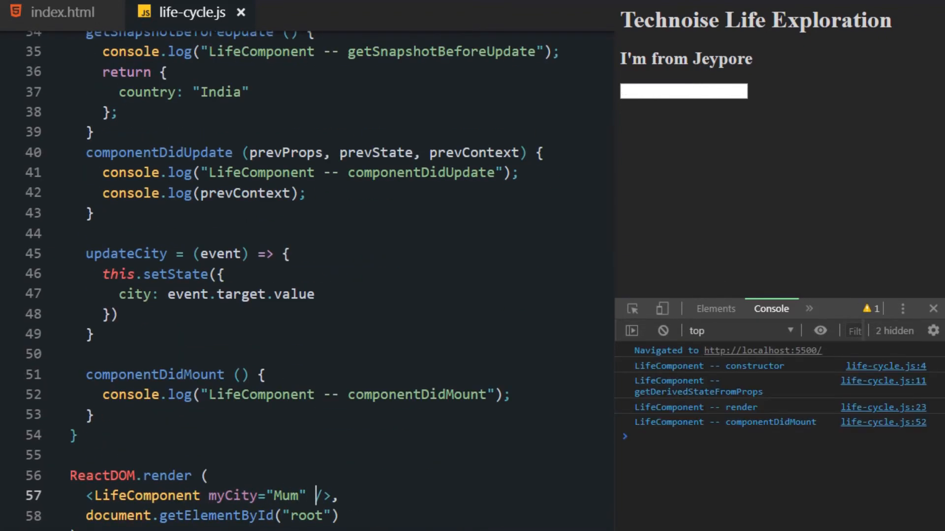
{"action": "key", "text": "Up"}
{"action": "key", "text": "Up"}
{"action": "key", "text": "Up"}
{"action": "key", "text": "Up"}
{"action": "key", "text": "Up"}
{"action": "key", "text": "Up"}
{"action": "key", "text": "Up"}
{"action": "key", "text": "Up"}
{"action": "key", "text": "Up"}
{"action": "key", "text": "Up"}
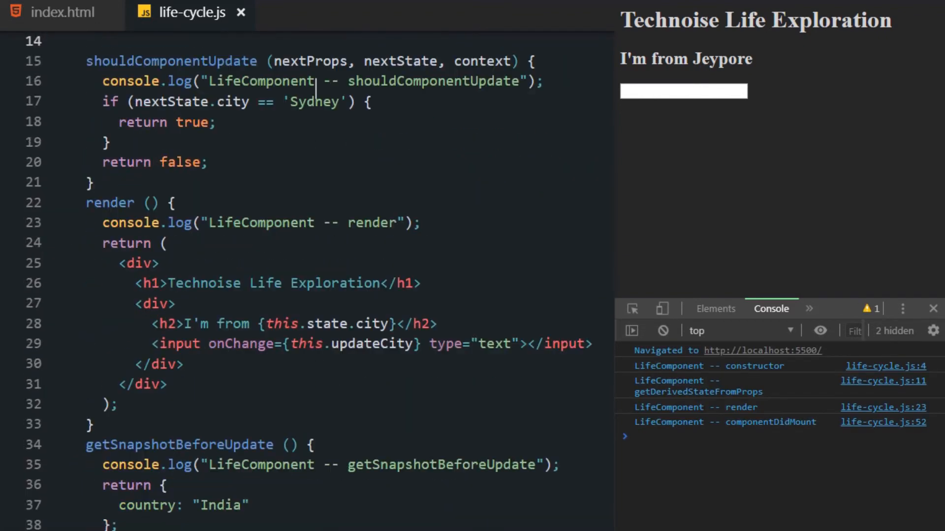
{"action": "key", "text": "Up"}
{"action": "key", "text": "Up"}
{"action": "key", "text": "Up"}
{"action": "key", "text": "Up"}
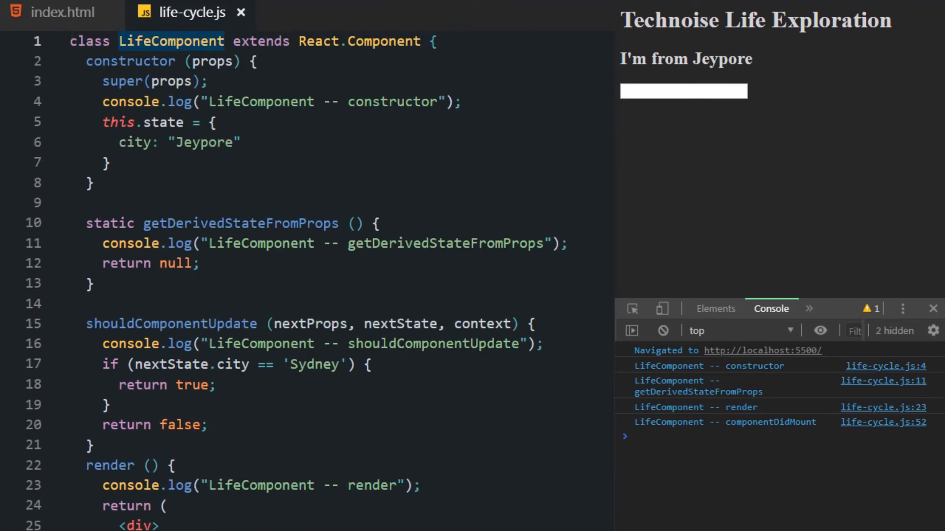
{"action": "key", "text": "Down"}
{"action": "key", "text": "Down"}
{"action": "key", "text": "Down"}
{"action": "key", "text": "Down"}
{"action": "key", "text": "Down"}
{"action": "key", "text": "Down"}
Give getDerivedStateFromProps nextProps, prevState and return { city: "Mumbai" } when prevState.city matches myCity; save
{"action": "left_click", "coordinate": [316, 244]}
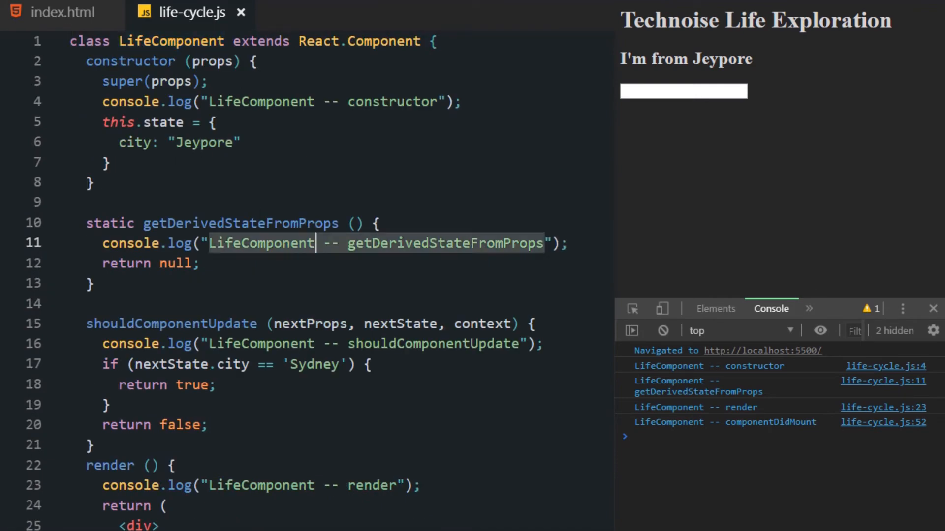
{"action": "key", "text": "End"}
{"action": "key", "text": "Return"}
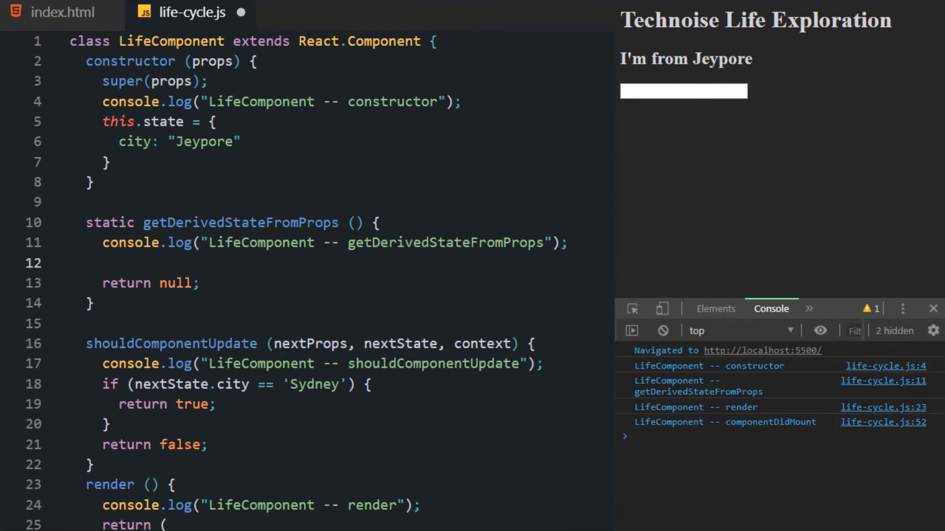
{"action": "key", "text": "Return"}
{"action": "key", "text": "Return"}
{"action": "key", "text": "Up"}
{"action": "key", "text": "Up"}
{"action": "key", "text": "Up"}
{"action": "key", "text": "End"}
{"action": "key", "text": "Left"}
{"action": "key", "text": "Left"}
{"action": "key", "text": "Left"}
{"action": "type", "text": "next"}
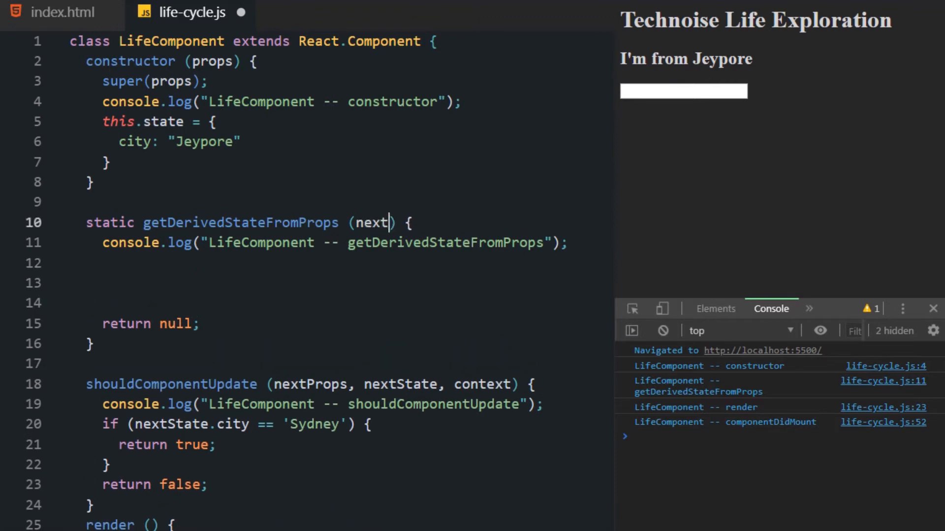
{"action": "type", "text": "Props, prevState"}
{"action": "key", "text": "Down"}
{"action": "key", "text": "Down"}
{"action": "key", "text": "Down"}
{"action": "key", "text": "Tab"}
{"action": "type", "text": "if ()"}
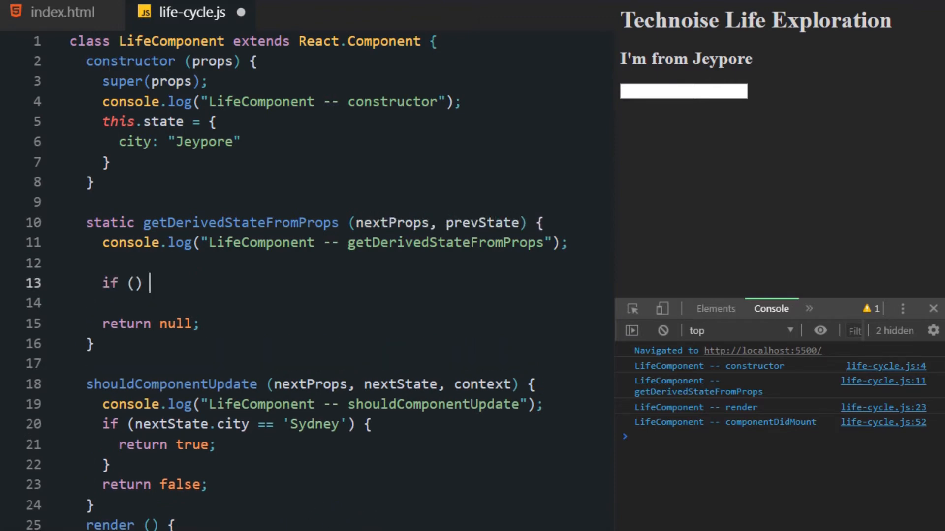
{"action": "type", "text": " {"}
{"action": "key", "text": "Return"}
{"action": "key", "text": "Up"}
{"action": "type", "text": "prevState.city "}
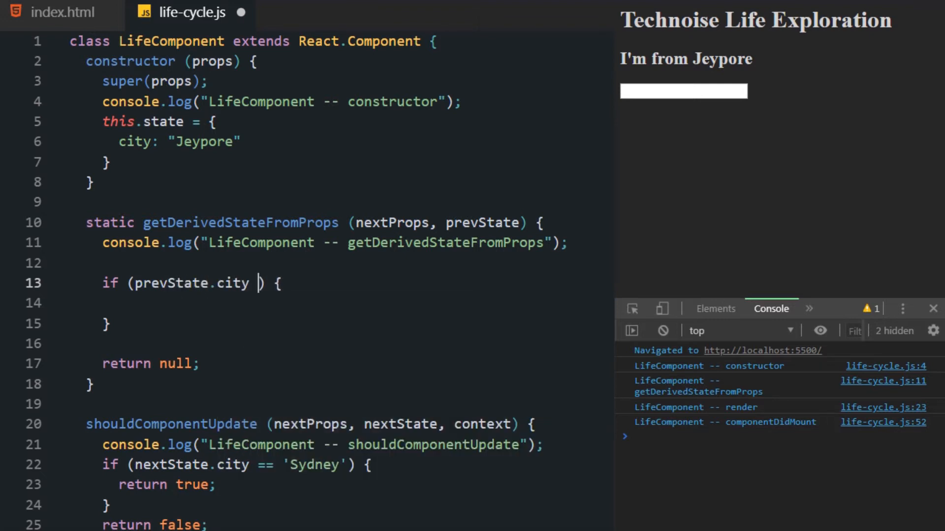
{"action": "type", "text": "== nextProps.myCity"}
{"action": "key", "text": "Down"}
{"action": "key", "text": "Tab"}
{"action": "type", "text": "r"}
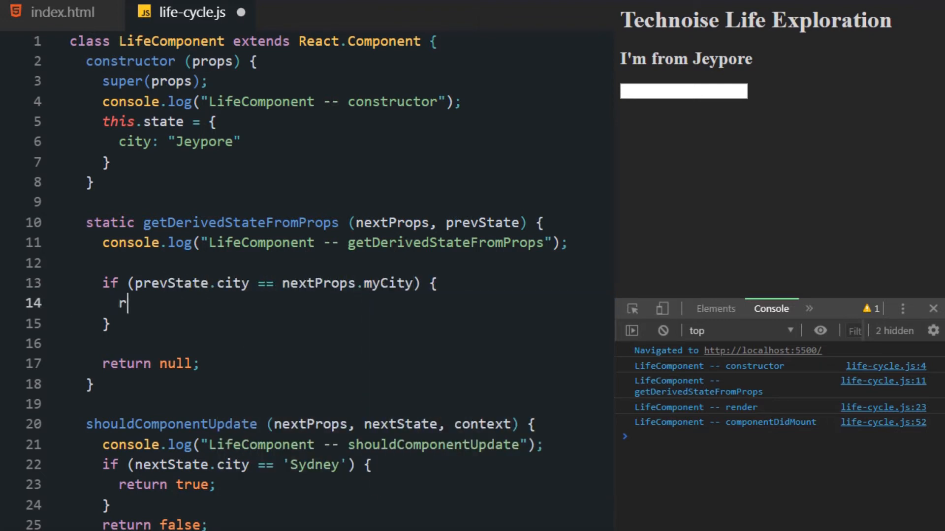
{"action": "type", "text": "eturn {"}
{"action": "key", "text": "Return"}
{"action": "type", "text": "city: \"Mumbai"}
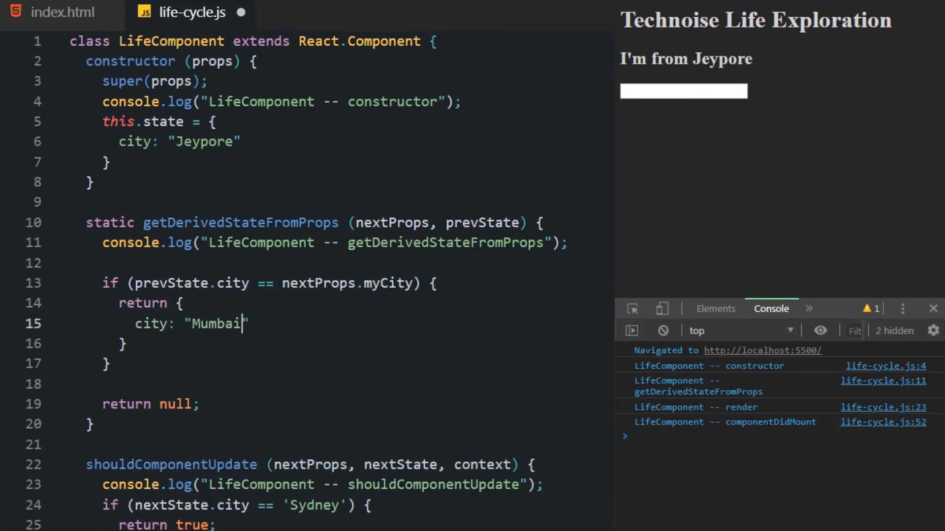
{"action": "key", "text": "ctrl+s"}
Add a Mumbai check returning true in shouldComponentUpdate before return false, and save
{"action": "key", "text": "Down"}
{"action": "key", "text": "Down"}
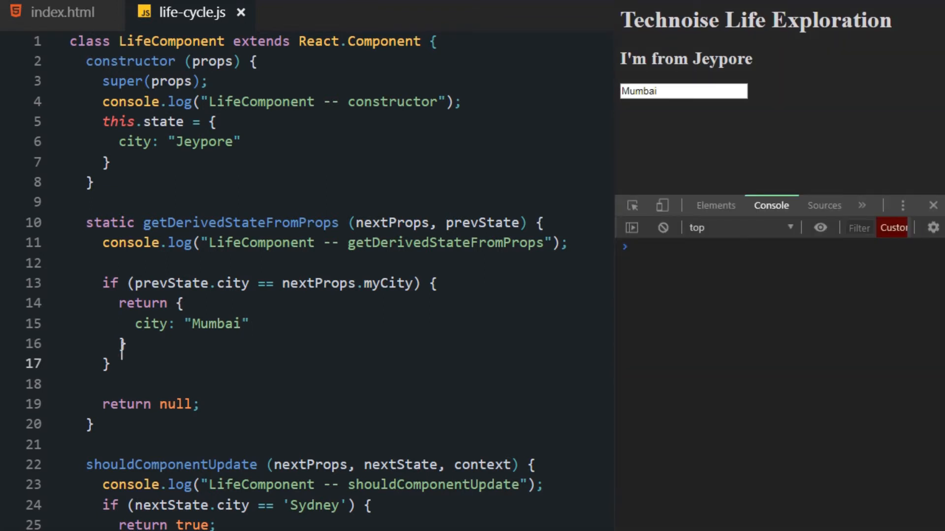
{"action": "scroll", "coordinate": [249, 530], "scroll_direction": "down", "scroll_amount": 3}
{"action": "key", "text": "Return"}
{"action": "type", "text": "if () "}
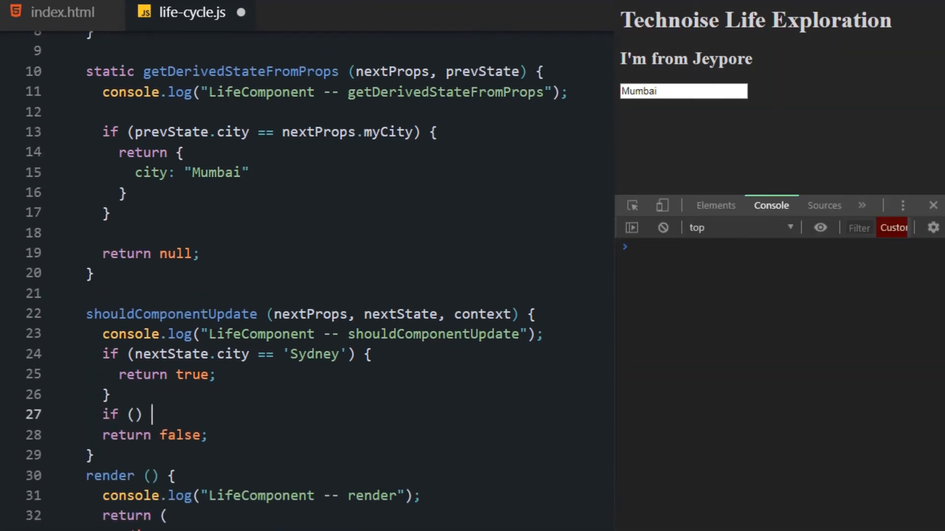
{"action": "type", "text": "{"}
{"action": "key", "text": "Return"}
{"action": "left_click", "coordinate": [136, 415]}
{"action": "type", "text": "rextState.city"}
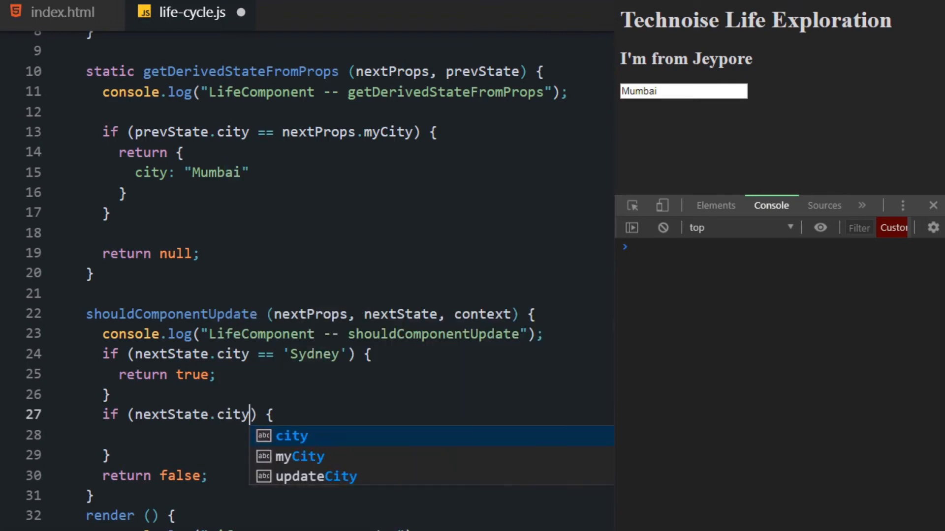
{"action": "type", "text": " == \"Mumbai"}
{"action": "key", "text": "Down"}
{"action": "key", "text": "Tab"}
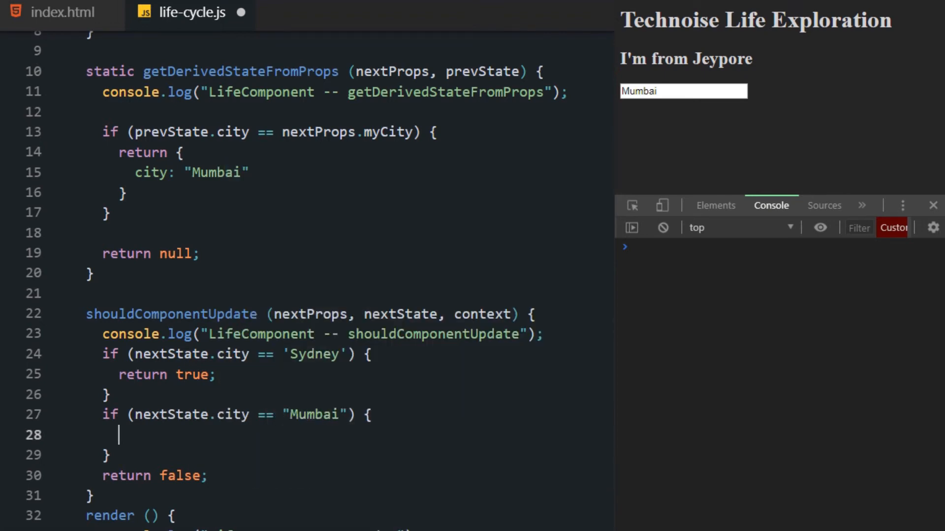
{"action": "type", "text": "return true;"}
{"action": "key", "text": "ctrl+s"}
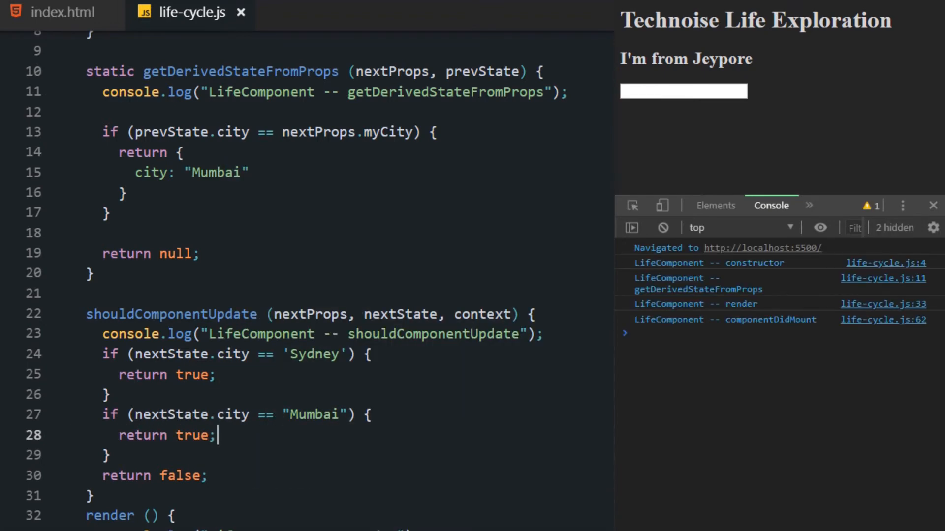
{"action": "type", "text": "Mu"}
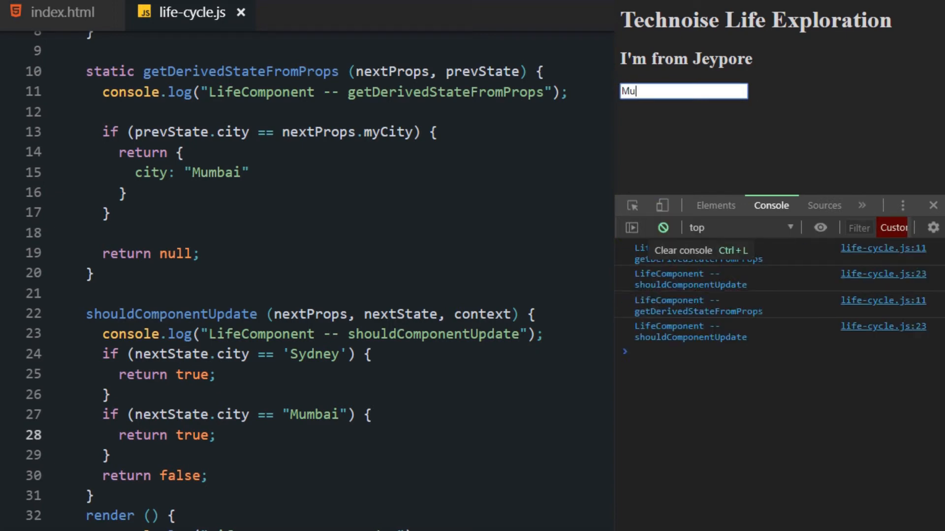
{"action": "type", "text": "m"}
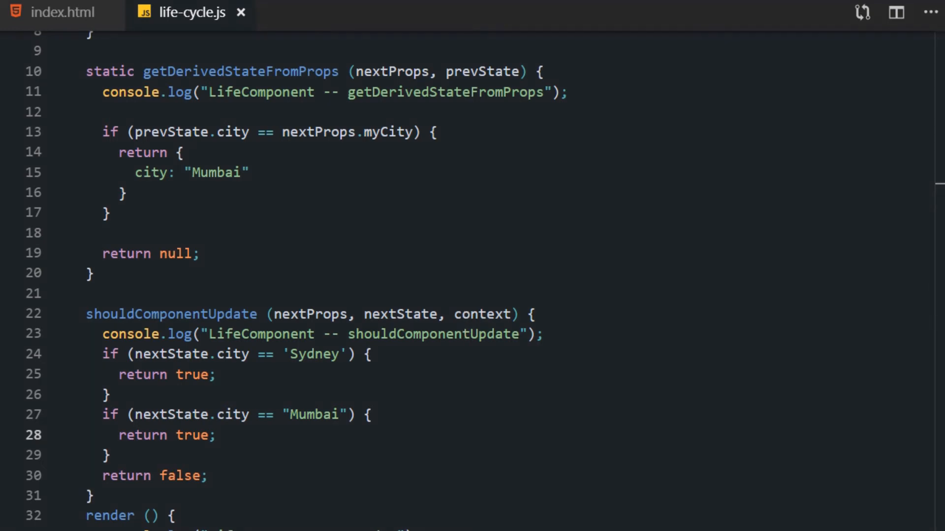
{"action": "scroll", "coordinate": [472, 295], "scroll_direction": "down", "scroll_amount": 3}
Add a componentWillUnmount method that logs its name after shouldComponentUpdate, and save
{"action": "left_click", "coordinate": [96, 314]}
{"action": "key", "text": "Return"}
{"action": "type", "text": "componentWillUnmou"}
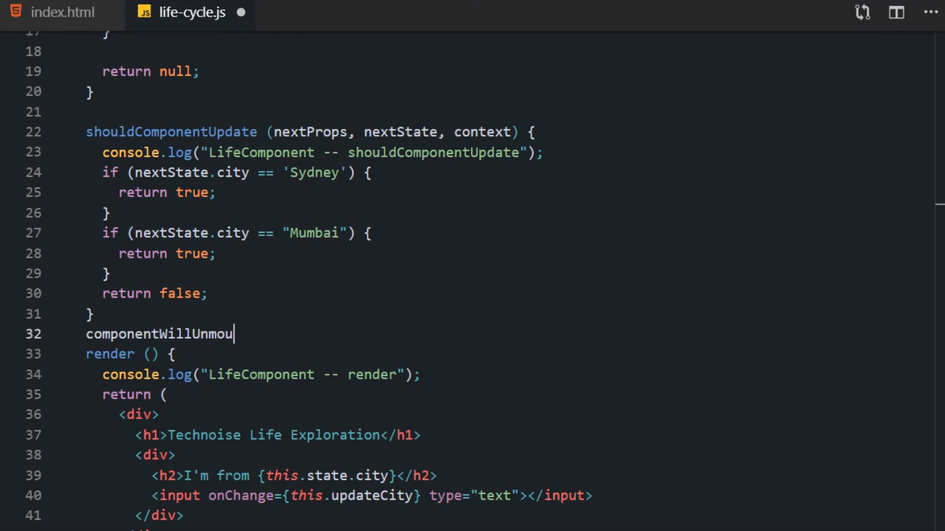
{"action": "type", "text": "nt () {"}
{"action": "key", "text": "Return"}
{"action": "type", "text": "console.log(\"LifeComponent -- componentWillUnmount\");"}
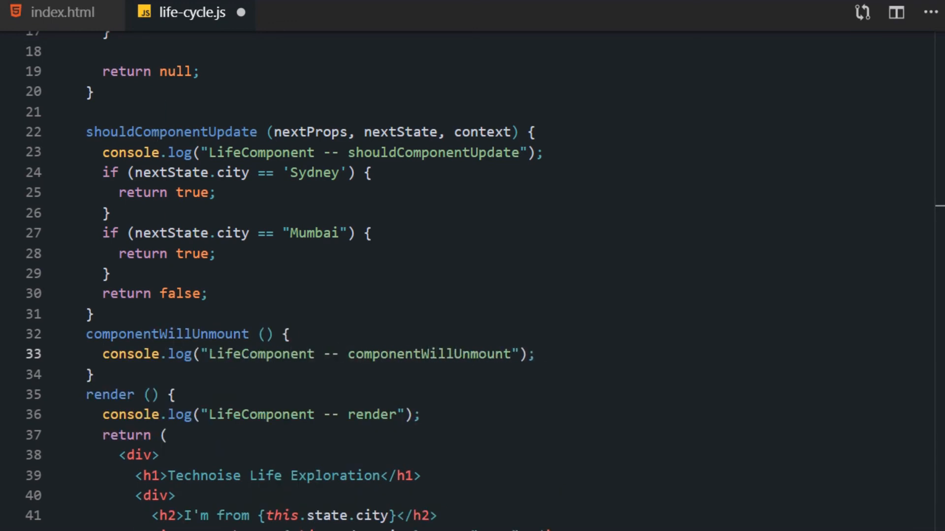
{"action": "key", "text": "Down"}
{"action": "key", "text": "ctrl+s"}
In the Sydney branch, unmount the root node via ReactDOM.unmountComponentAtNode(document.getElementById("root")) and save
{"action": "left_click", "coordinate": [373, 172]}
{"action": "key", "text": "Return"}
{"action": "type", "text": "ReactDOM.unm"}
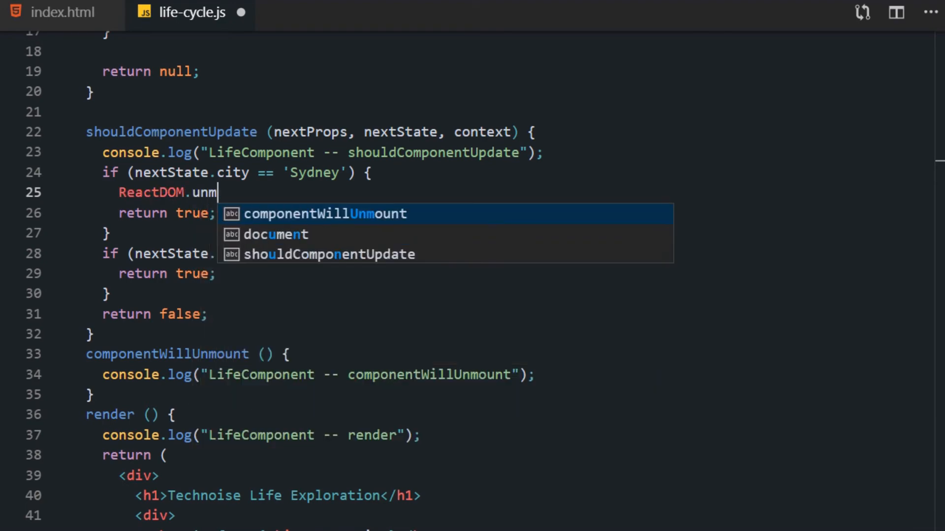
{"action": "type", "text": "ountComponentAt"}
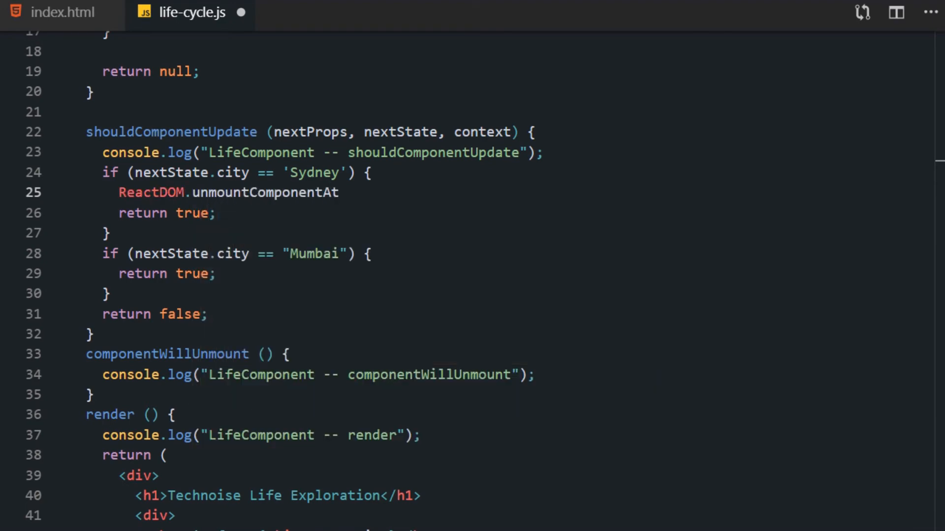
{"action": "type", "text": "Node(document.getElementById"}
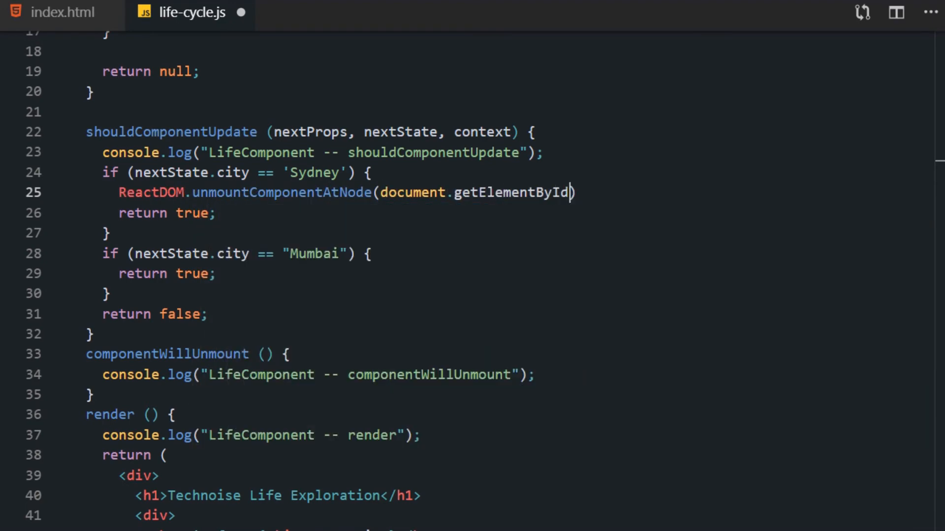
{"action": "type", "text": "(\"root"}
{"action": "key", "text": "Down"}
{"action": "key", "text": "Up"}
{"action": "type", "text": ";"}
{"action": "key", "text": "ctrl+s"}
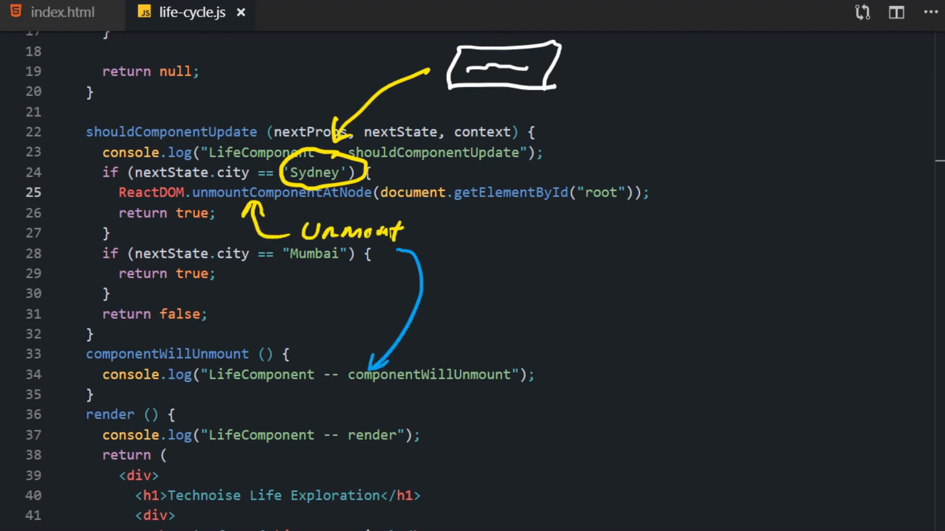
{"action": "type", "text": "S"}
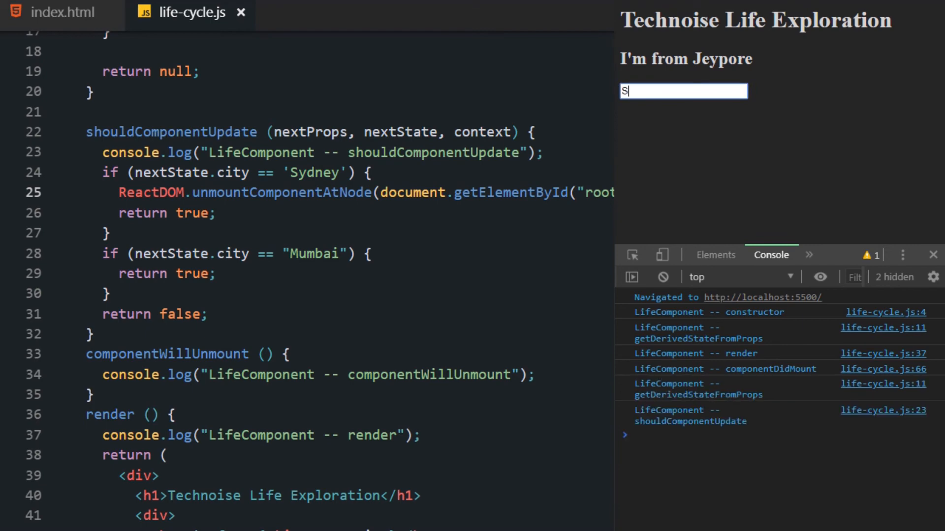
{"action": "type", "text": "ydne"}
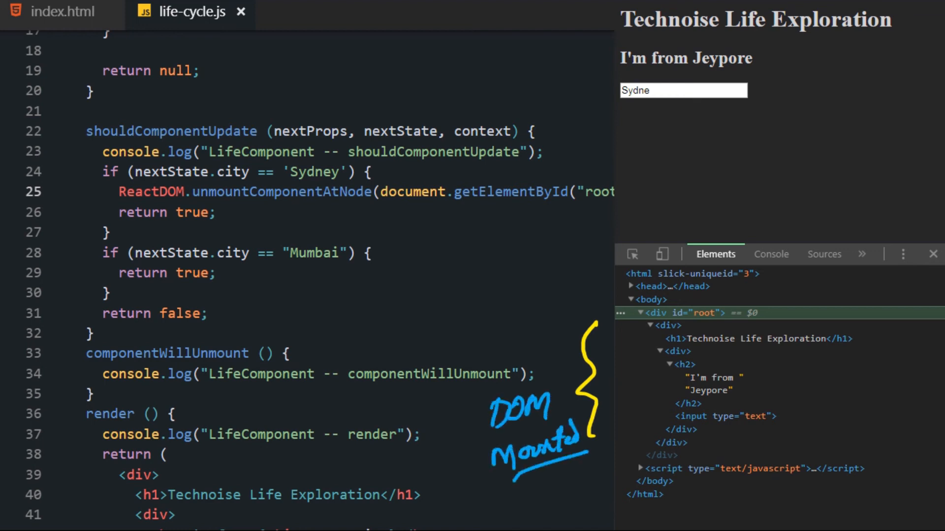
{"action": "type", "text": "y"}
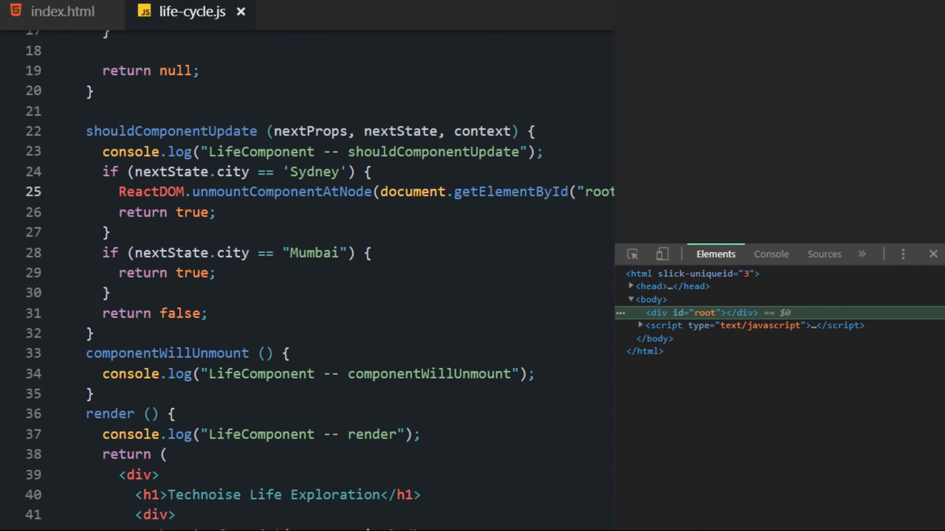